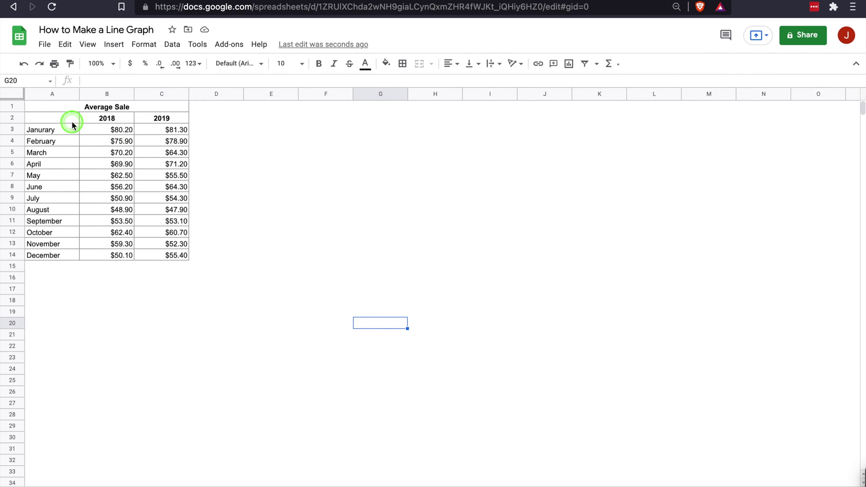
Select A2:C14, covering the month names and the 2018 and 2019 sales figures.
drag(72, 121, 178, 254)
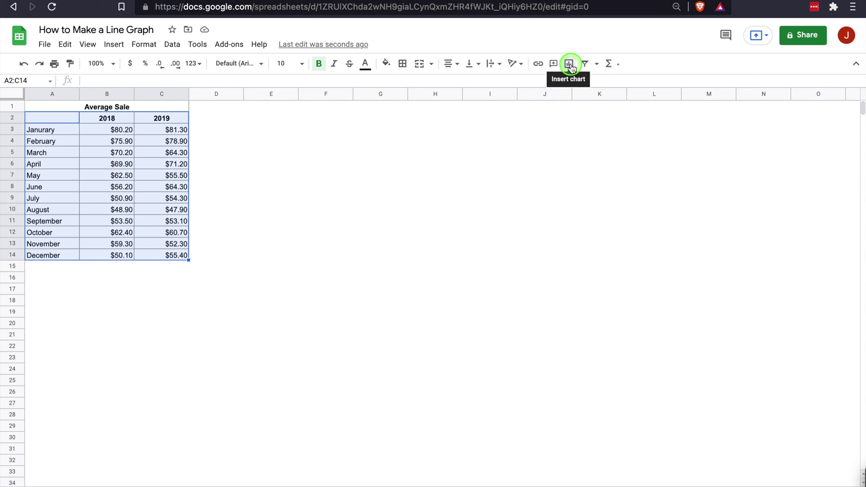
Insert a chart from the selected range, giving a '2018 and 2019' column chart.
click(112, 45)
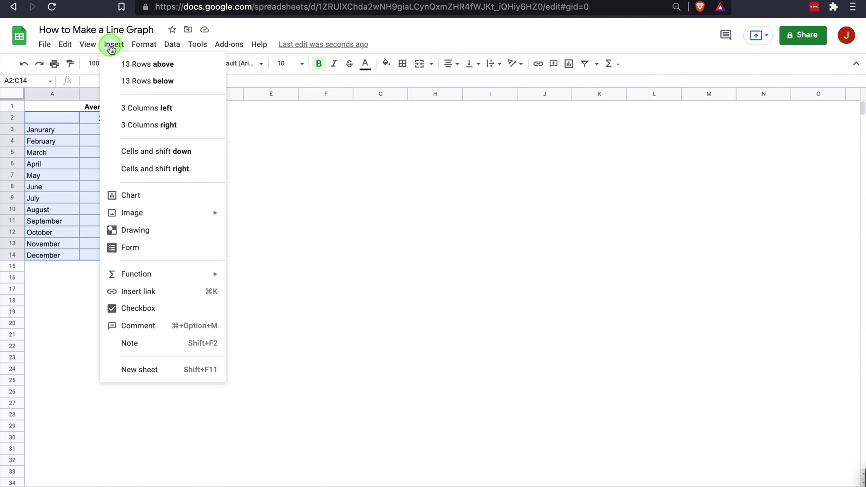
click(179, 202)
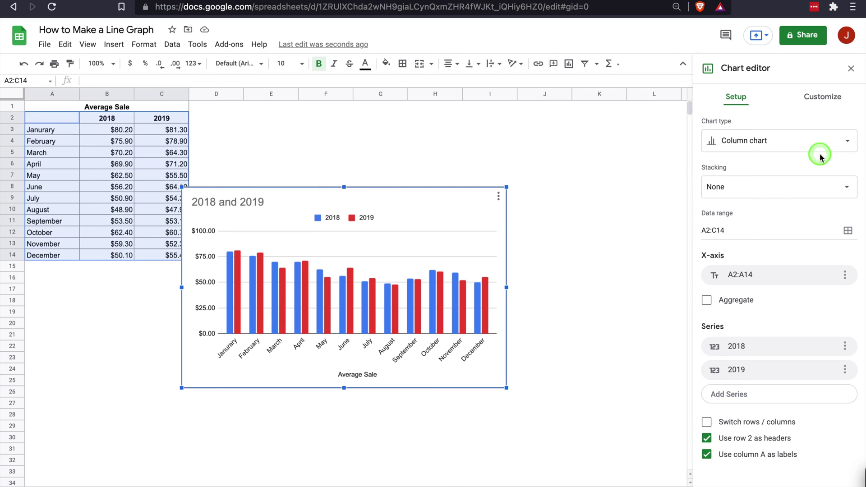
click(792, 144)
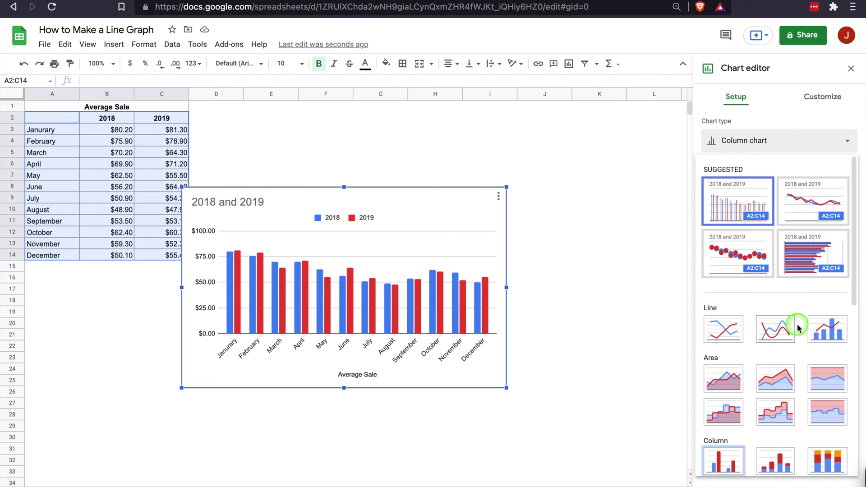
Try the Line and Smooth line chart types, then settle on a Combo chart.
click(731, 334)
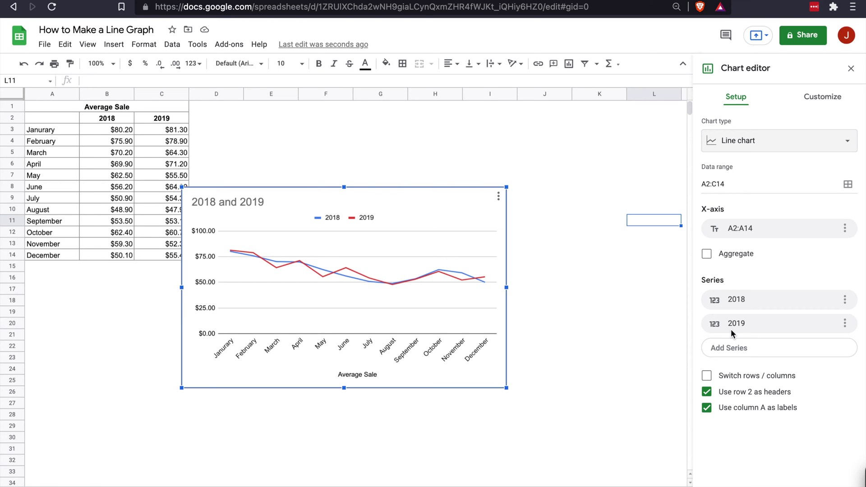
click(760, 140)
click(783, 336)
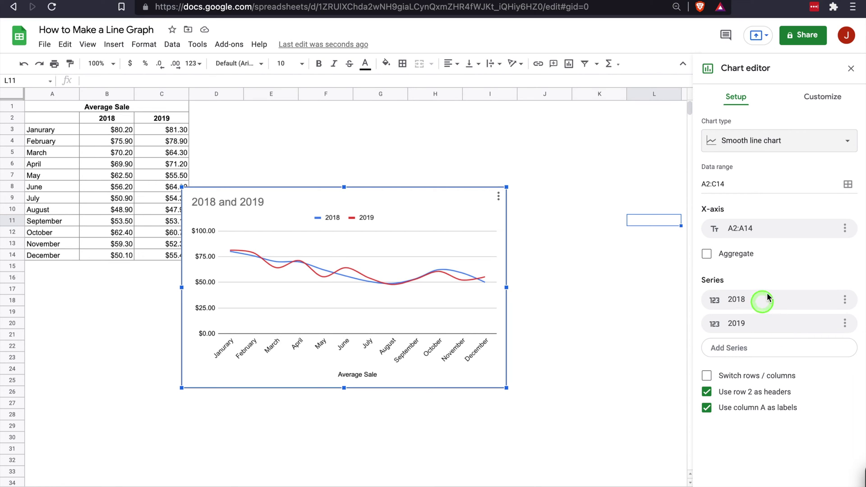
click(789, 140)
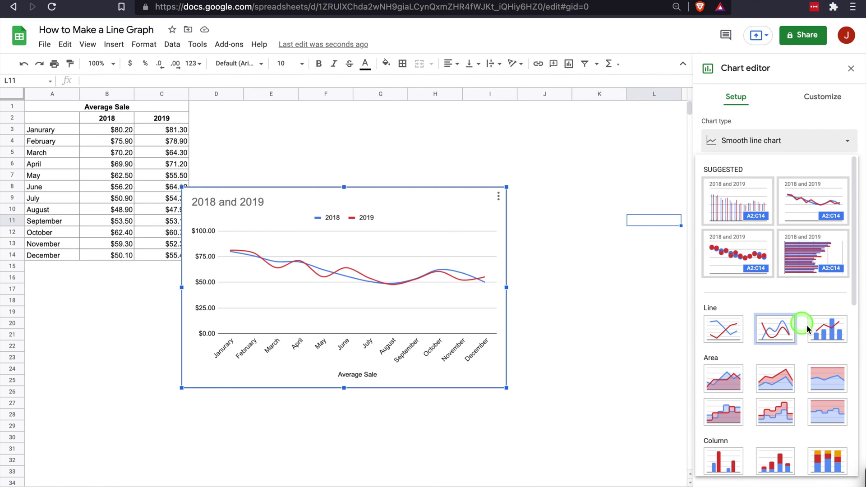
click(822, 332)
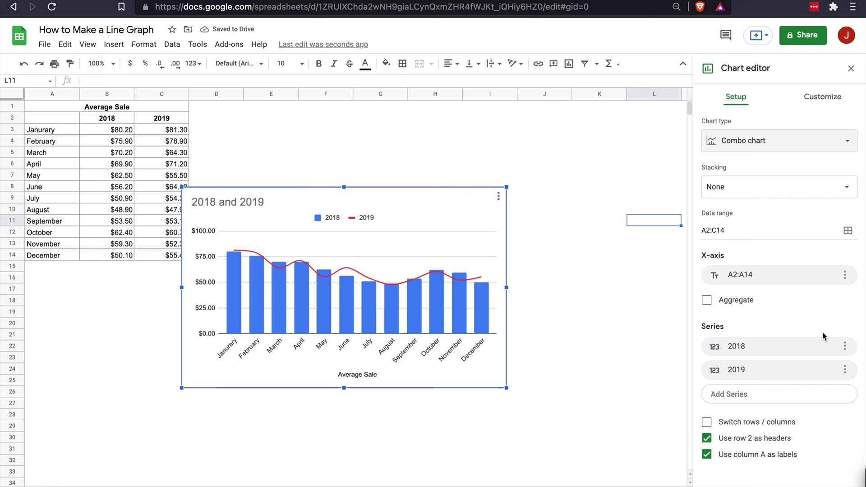
click(301, 194)
click(848, 232)
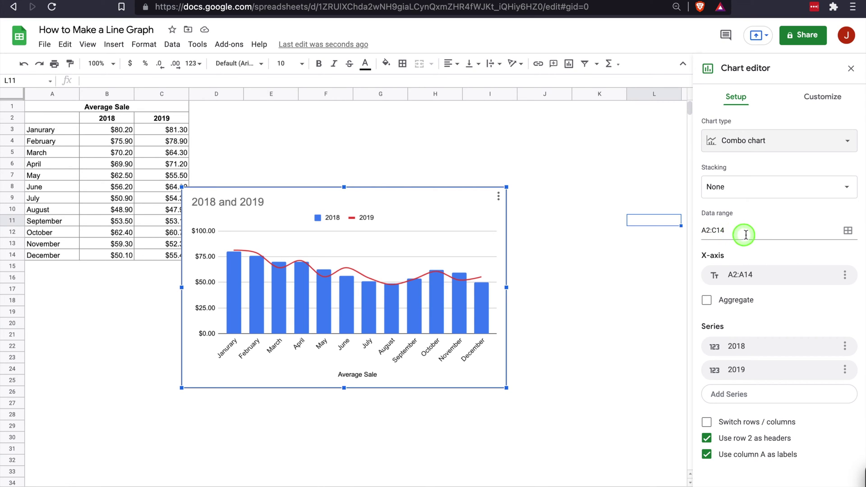
Shorten the data range to A2:C11 and switch the chart back to Smooth line.
click(848, 232)
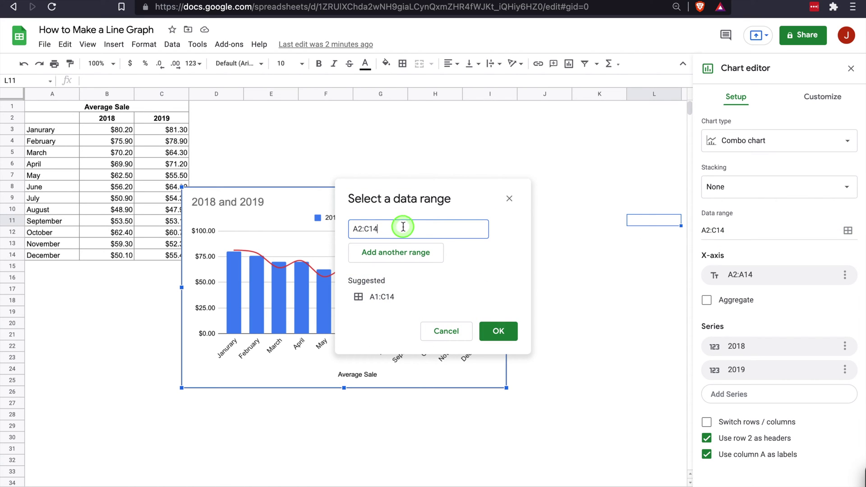
key(BackSpace)
text(1)
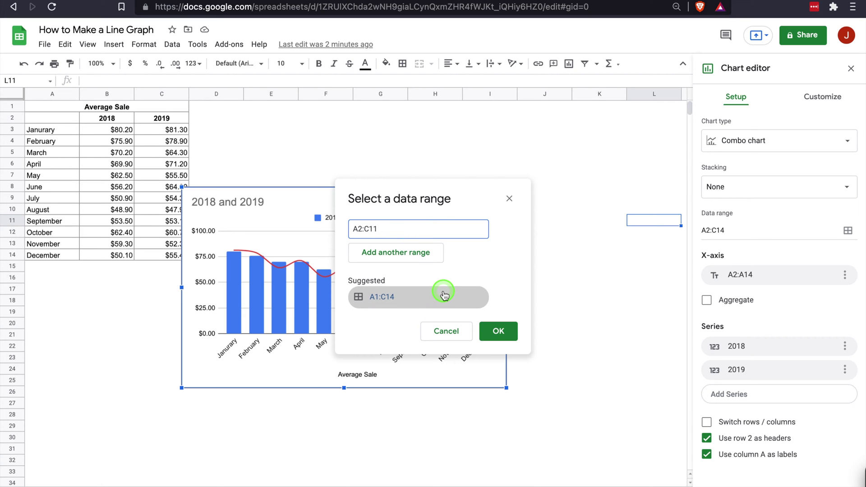
click(496, 330)
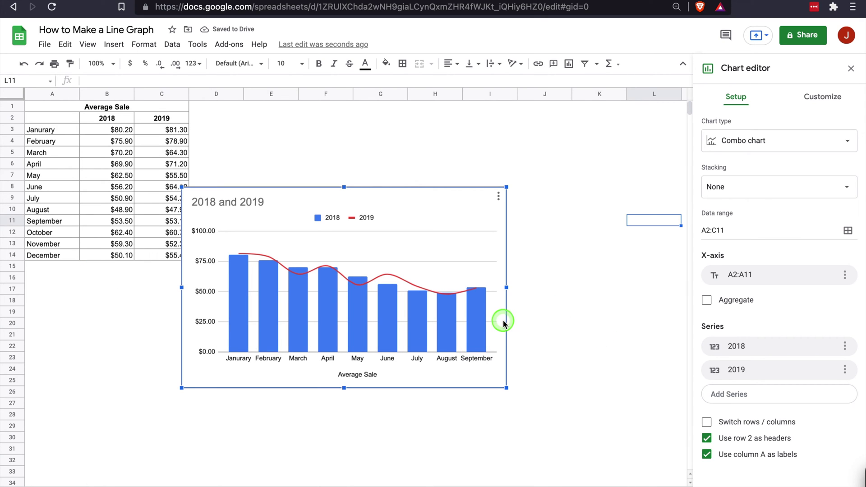
click(802, 146)
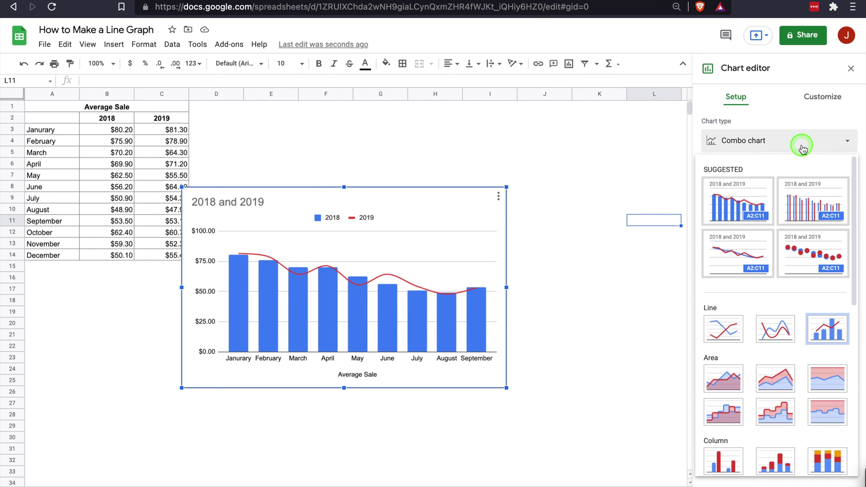
click(776, 329)
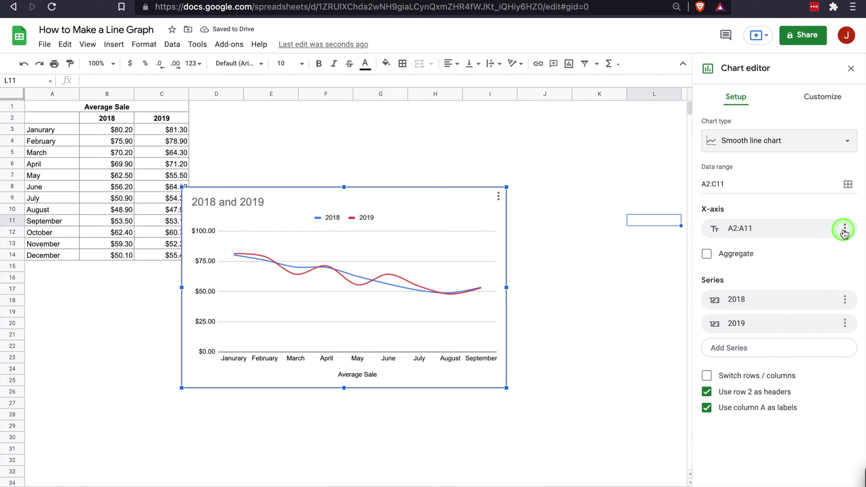
Restore the full A2:C14 data range so all twelve months are plotted.
click(849, 184)
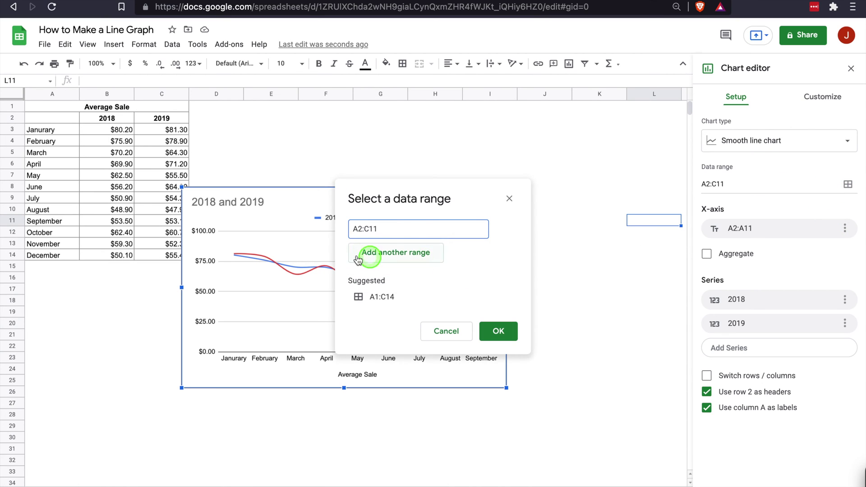
click(389, 230)
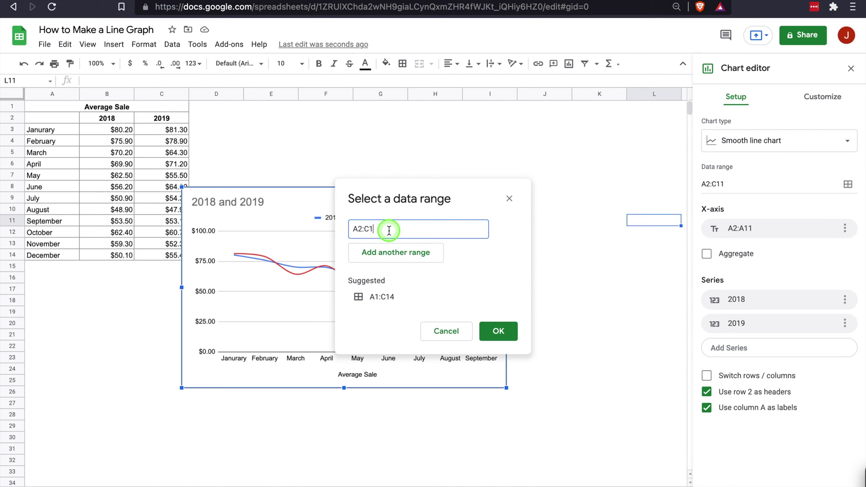
key(BackSpace)
text(4)
click(499, 334)
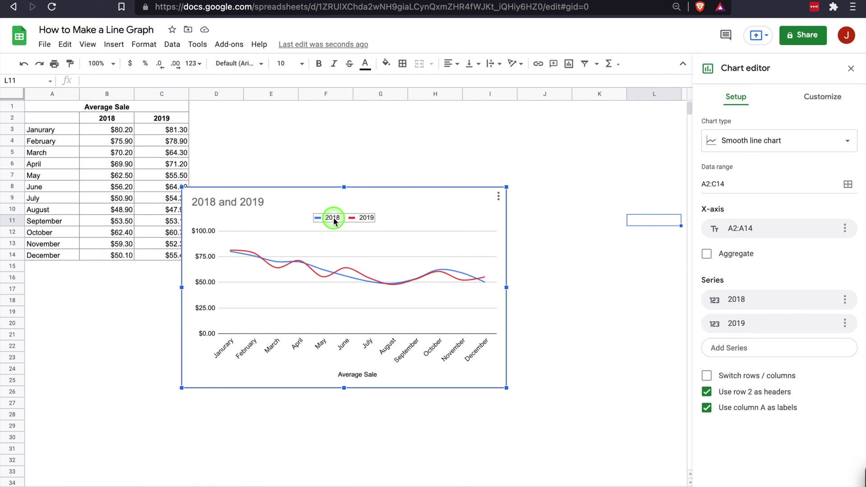
key(Down)
key(Down)
key(Down)
key(Down)
key(Down)
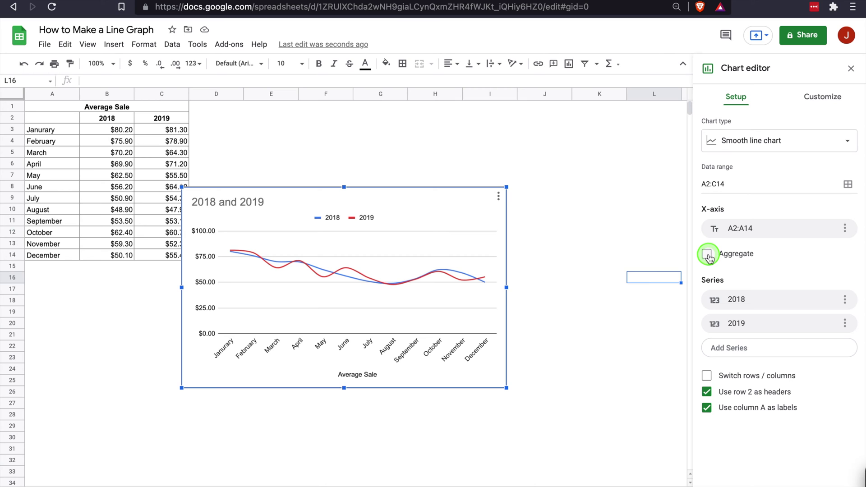
Move the chart up beside the table, try Count and Average aggregation, then disable it.
drag(444, 195, 471, 152)
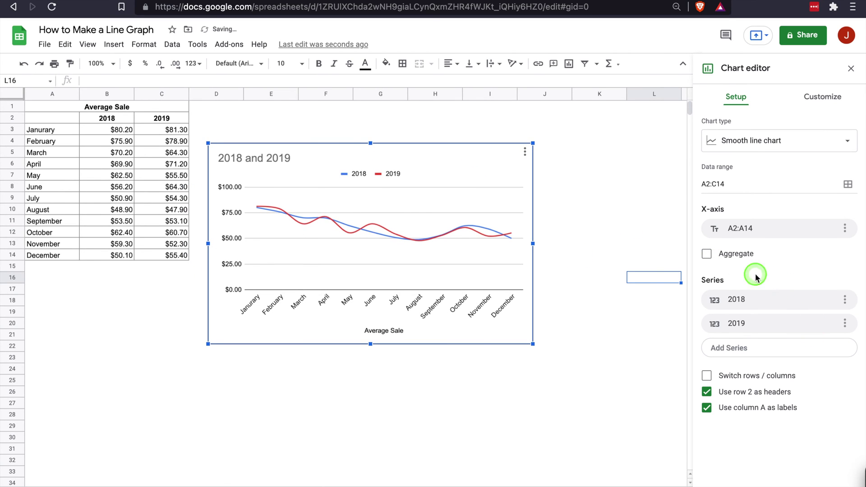
click(707, 255)
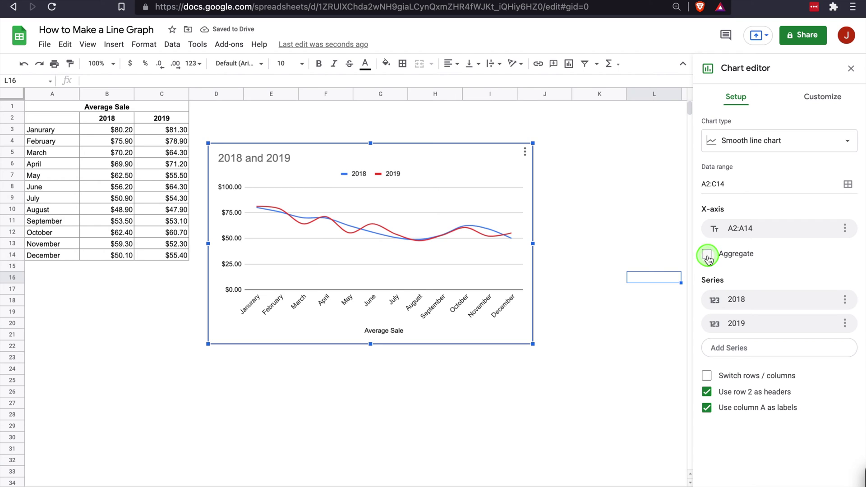
click(834, 280)
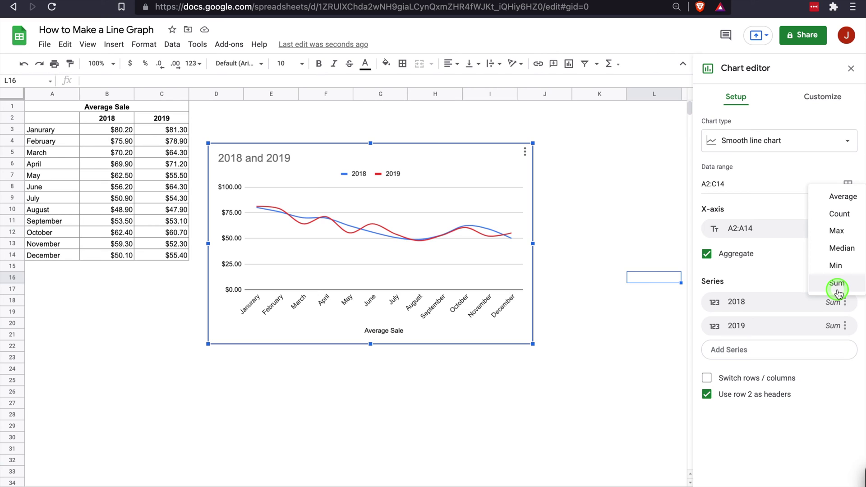
click(839, 214)
click(319, 248)
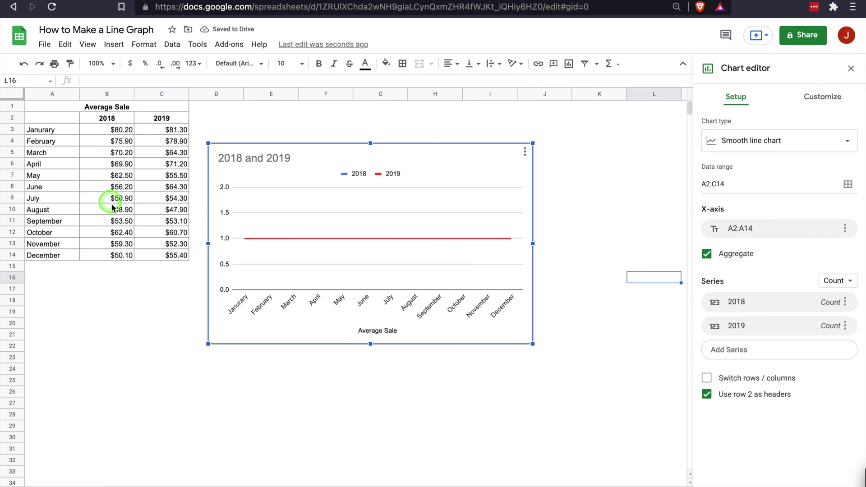
click(834, 281)
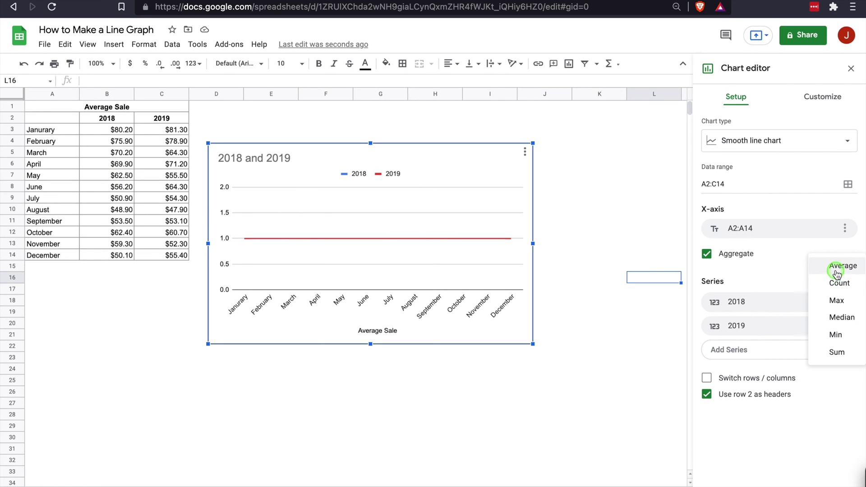
click(841, 266)
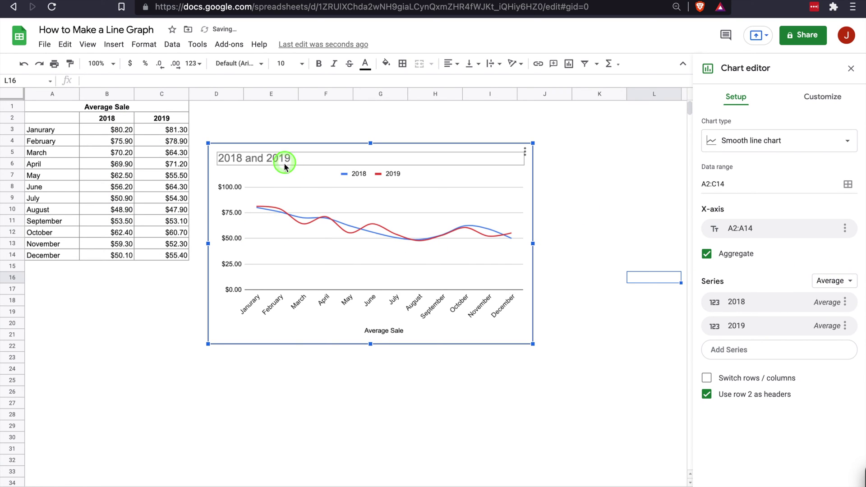
click(315, 218)
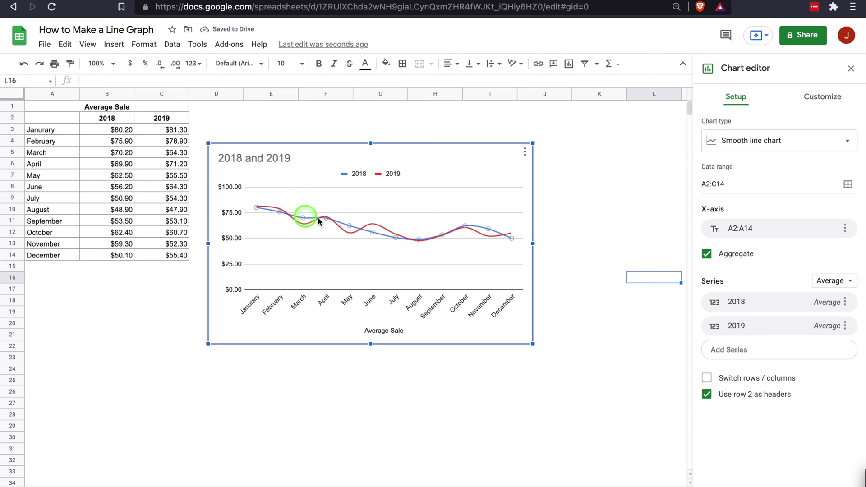
click(708, 254)
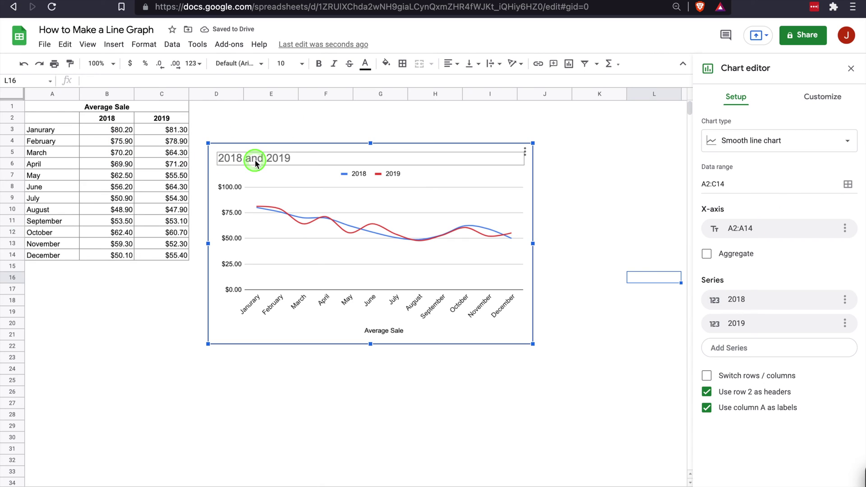
Retitle the chart 'Average Sale by Month for 2018 and 2019', centered in red text.
click(294, 159)
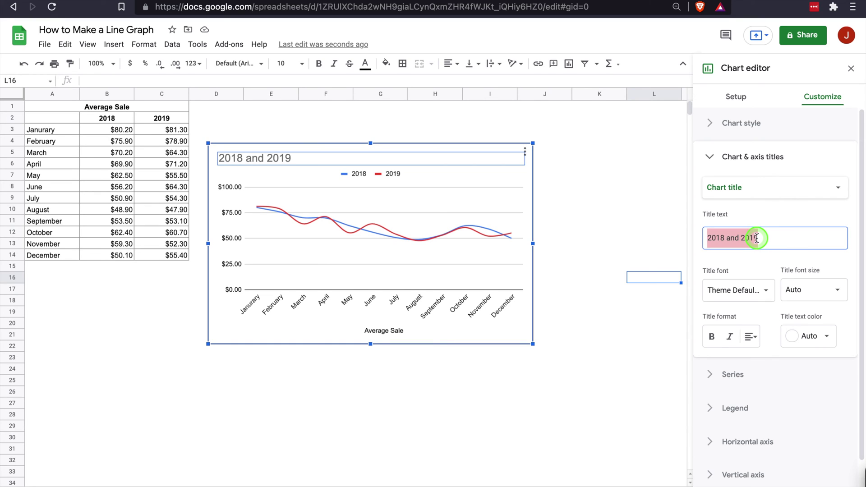
text(Average S)
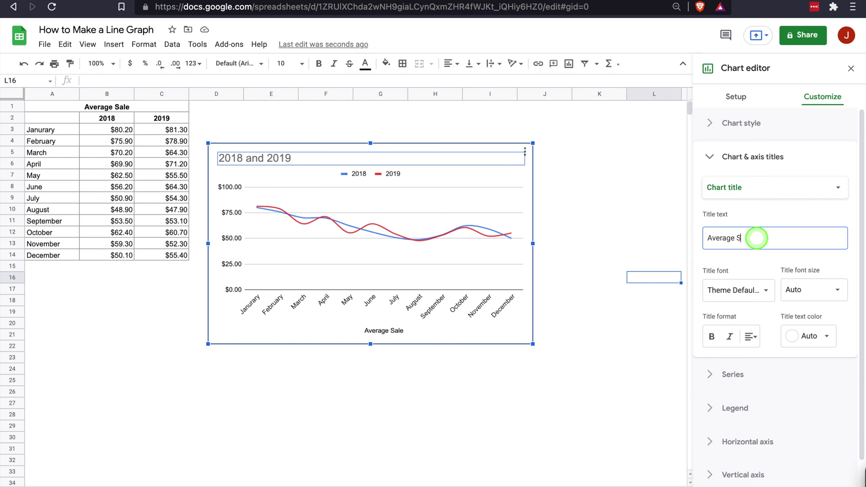
text(ale by Month for 2018)
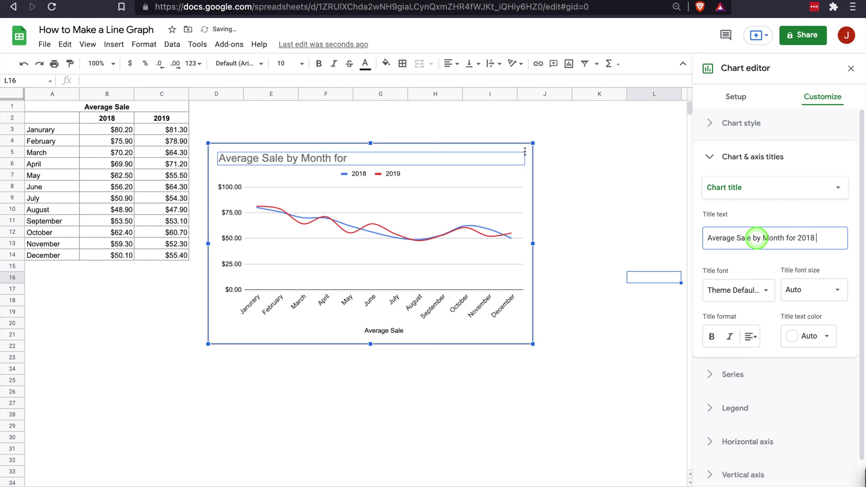
text( and 2019)
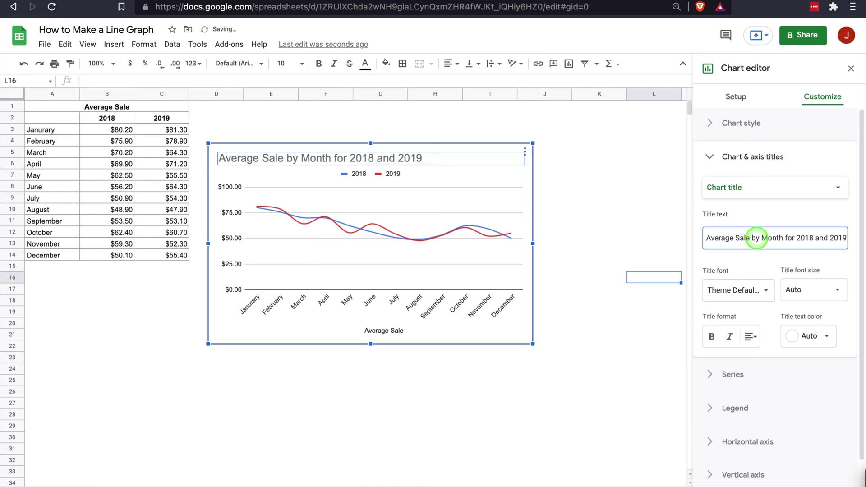
click(756, 335)
click(766, 357)
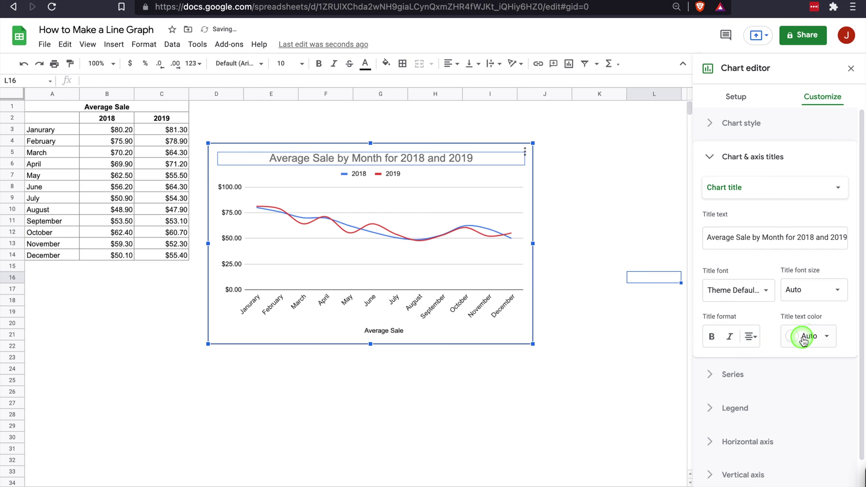
click(809, 337)
click(757, 278)
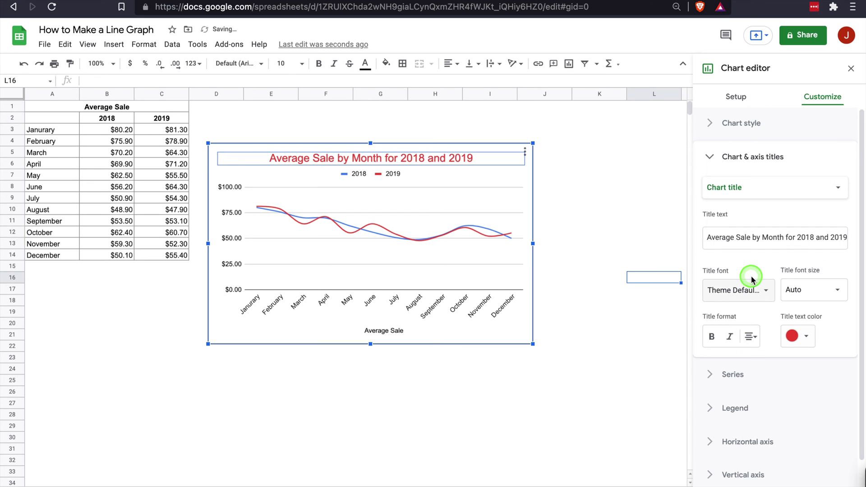
click(830, 293)
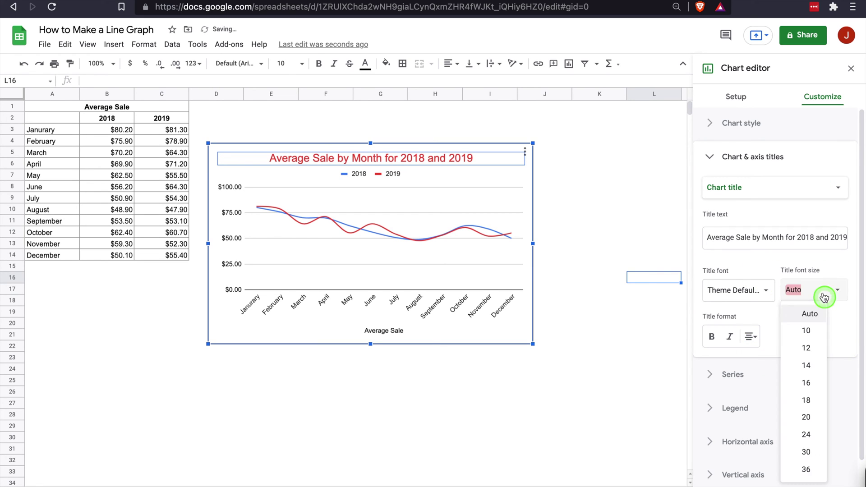
click(842, 340)
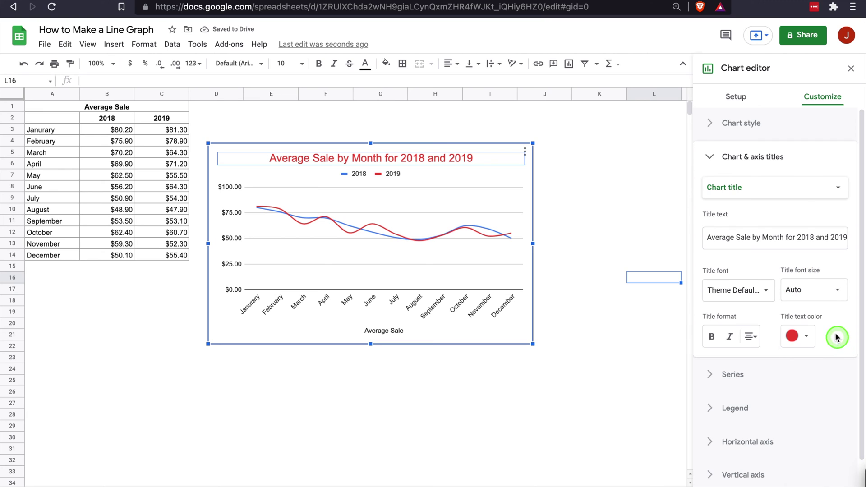
Set the chart style border colour to None.
click(731, 123)
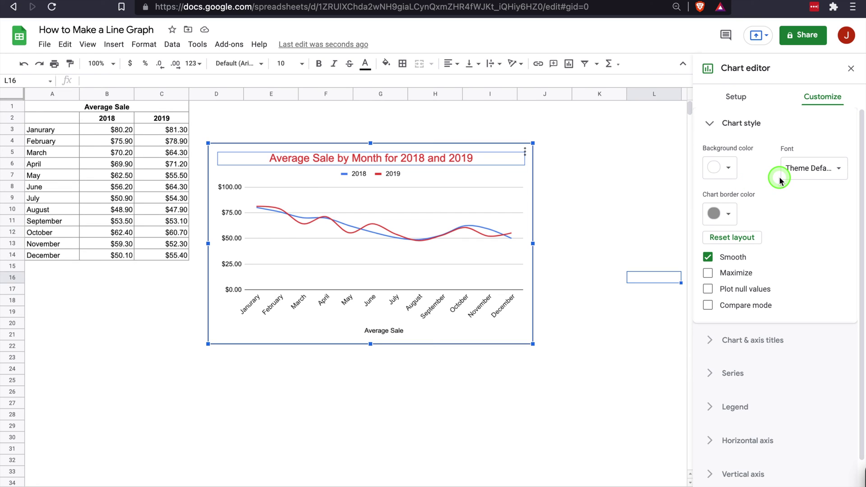
click(721, 214)
click(752, 239)
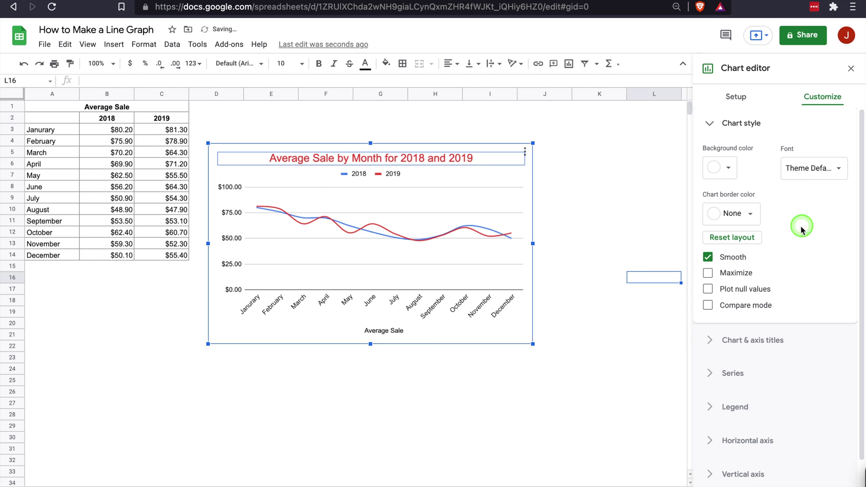
click(571, 213)
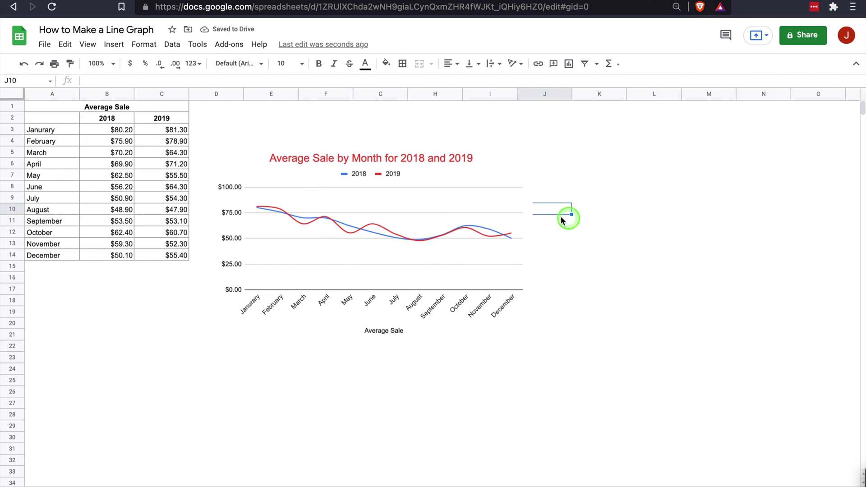
Reopen the chart editor and apply Series formatting to all series.
click(474, 174)
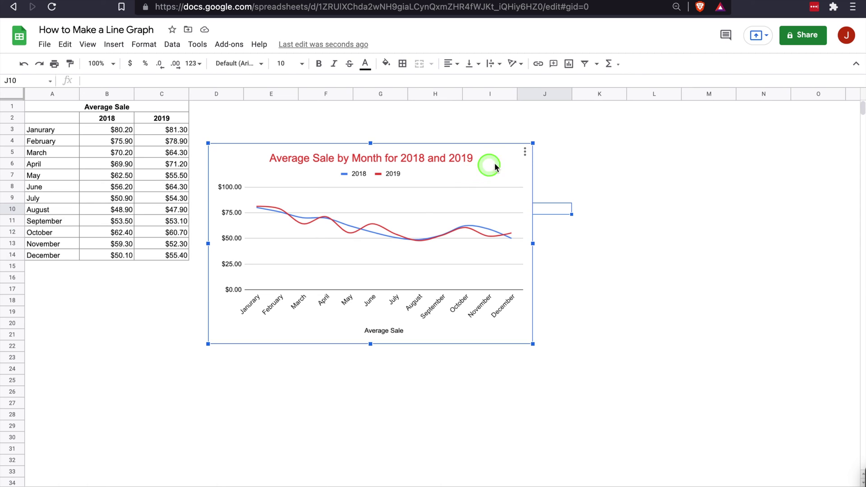
click(524, 152)
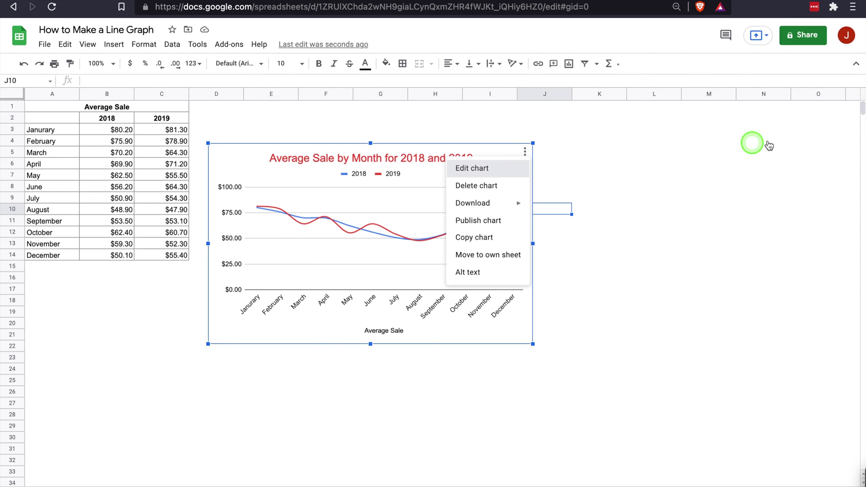
key(Return)
click(822, 97)
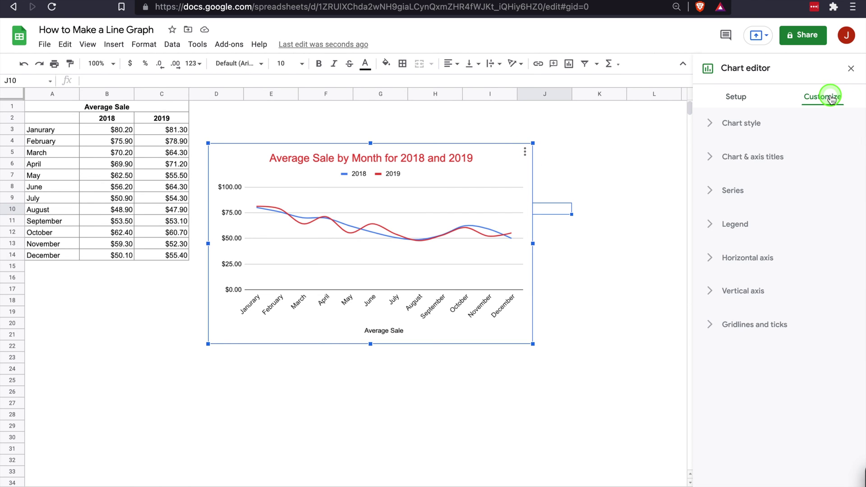
click(766, 127)
click(733, 310)
scroll(788, 244, down, 2)
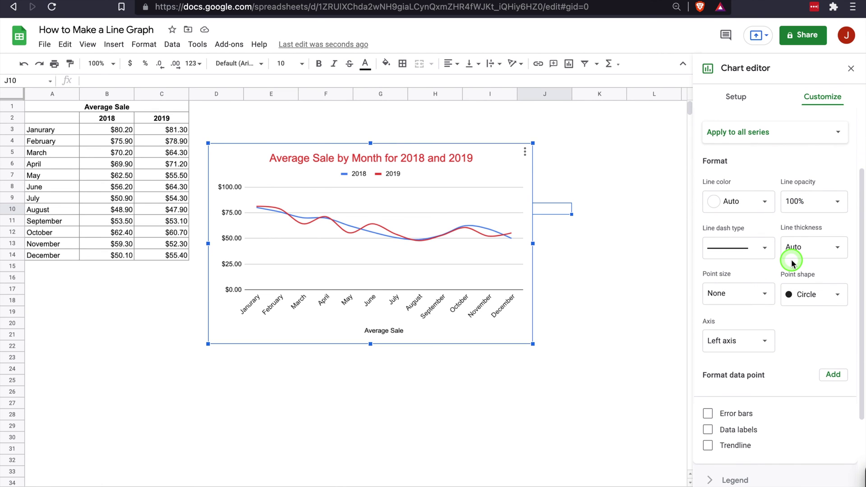
click(764, 133)
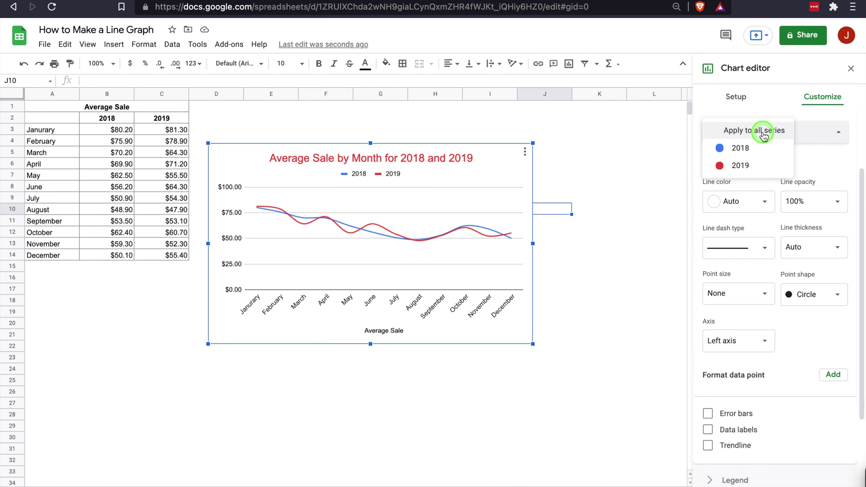
click(828, 153)
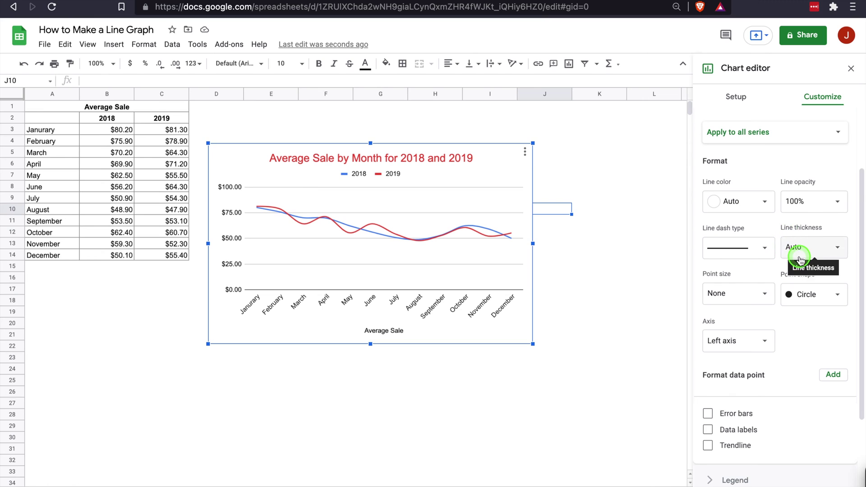
scroll(797, 267, down, 1)
Give both lines' data points a 7px size and Star shape.
click(761, 246)
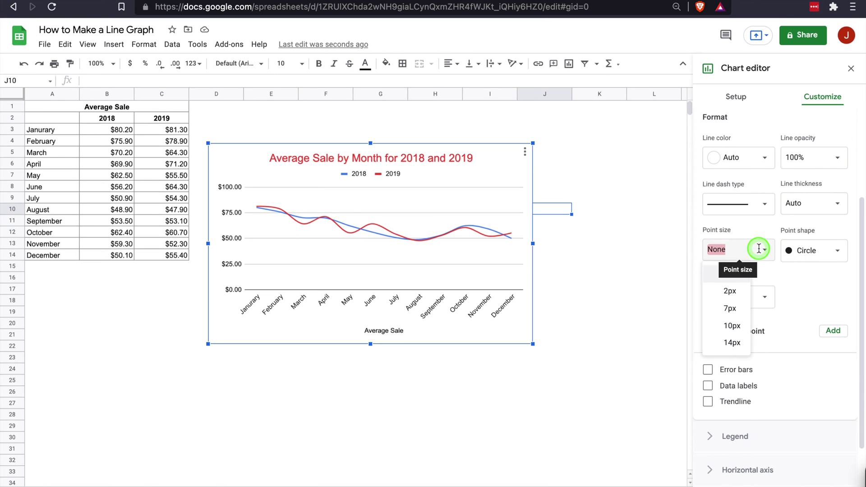
click(743, 290)
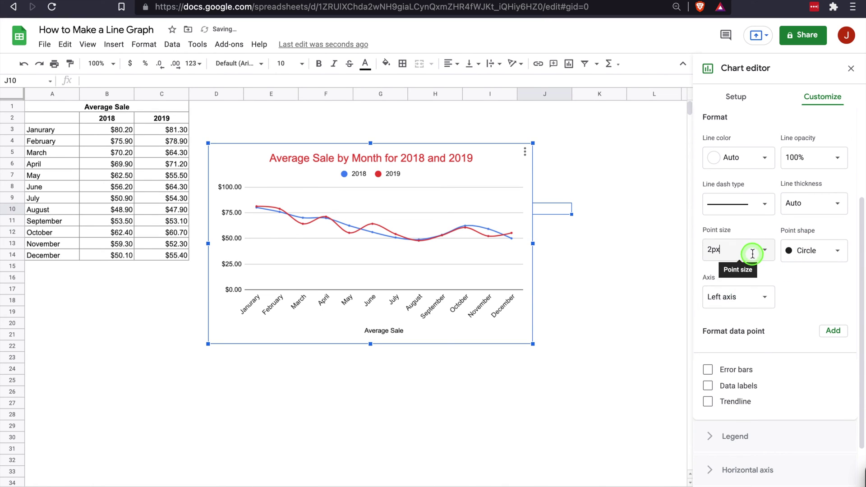
click(745, 250)
click(731, 307)
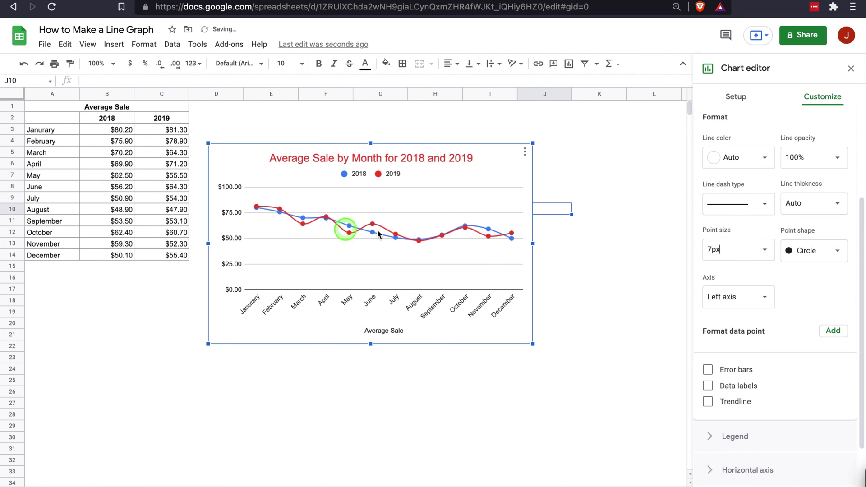
click(828, 265)
click(828, 267)
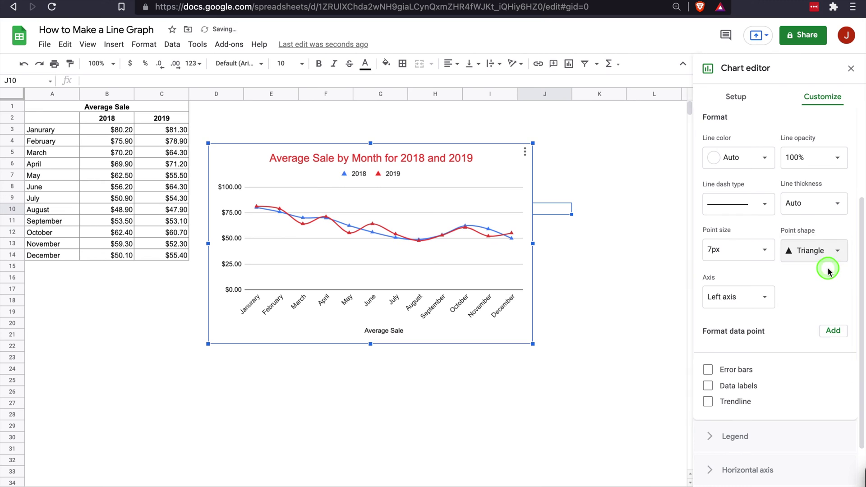
click(831, 261)
click(827, 298)
Try 4px line thickness, then return it to Auto.
scroll(794, 216, up, 1)
click(769, 217)
click(793, 220)
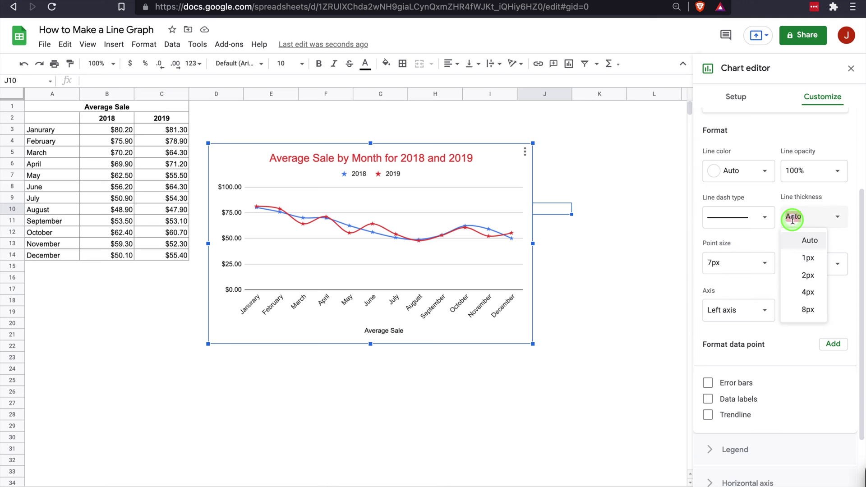
click(811, 296)
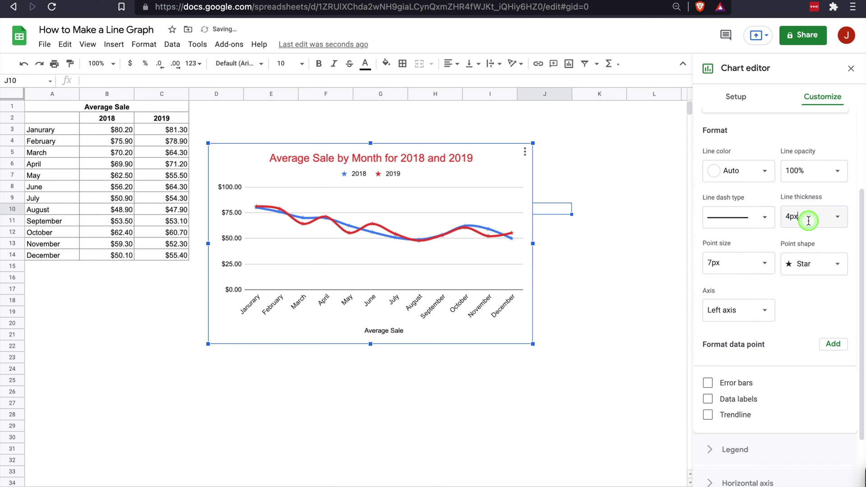
click(838, 216)
click(807, 239)
scroll(759, 373, down, 2)
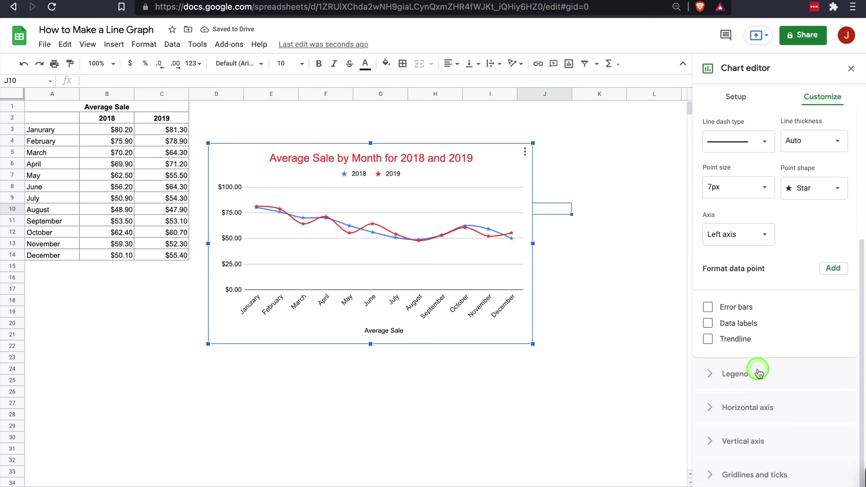
click(730, 343)
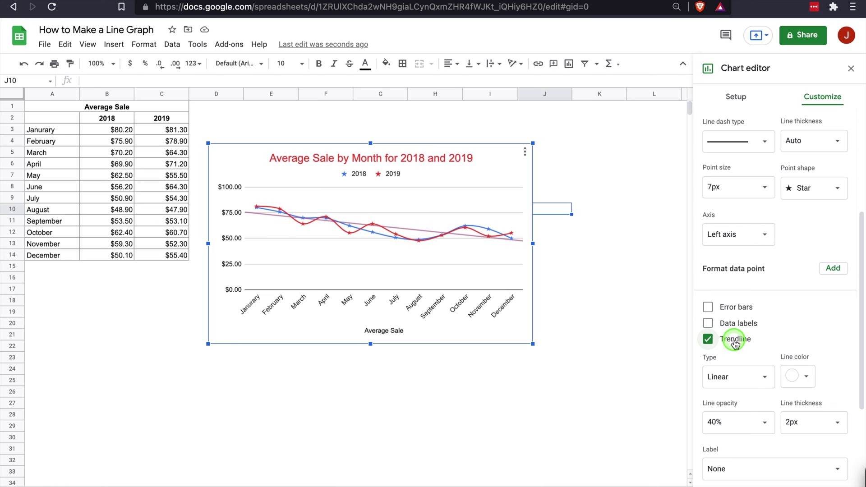
click(735, 344)
click(735, 344)
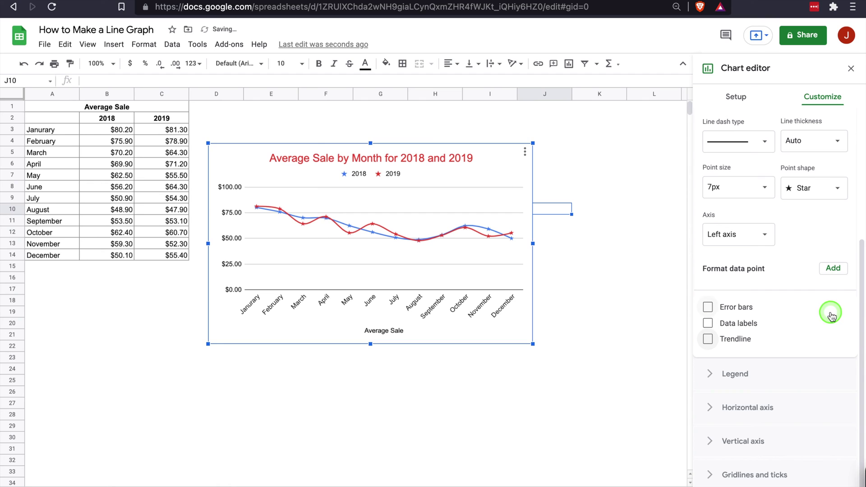
click(750, 377)
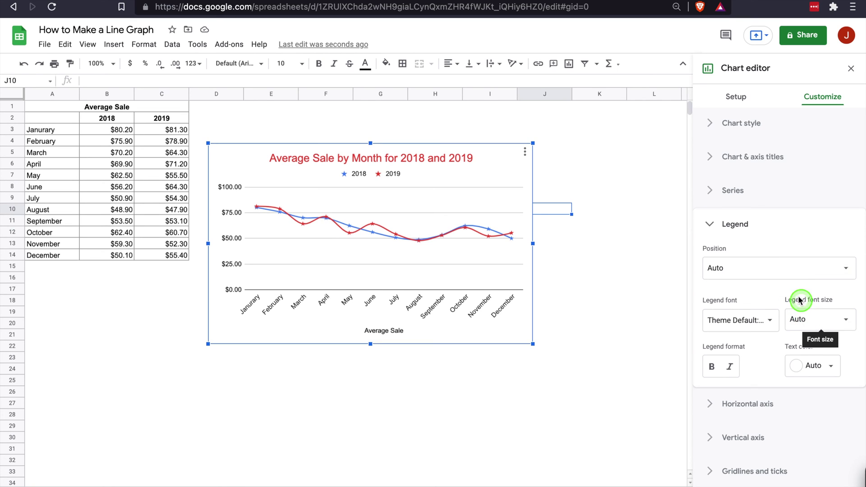
Put the legend at the bottom and delete the 'Average Sale' horizontal axis title.
click(781, 269)
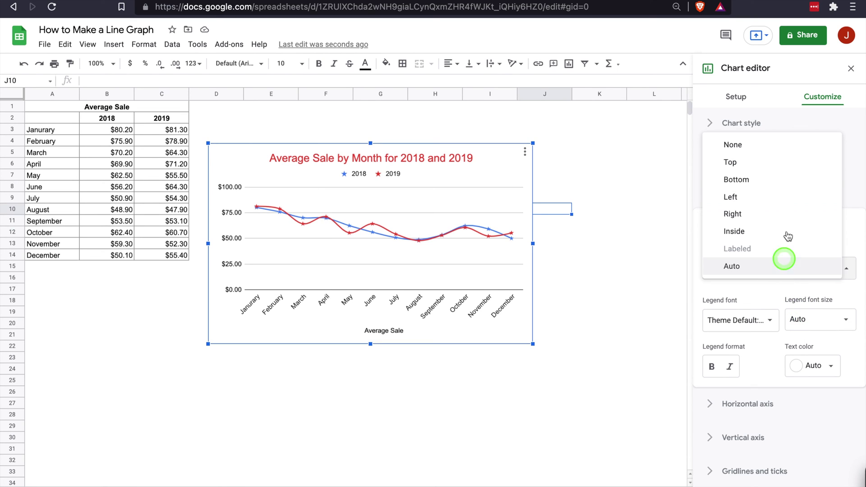
click(786, 161)
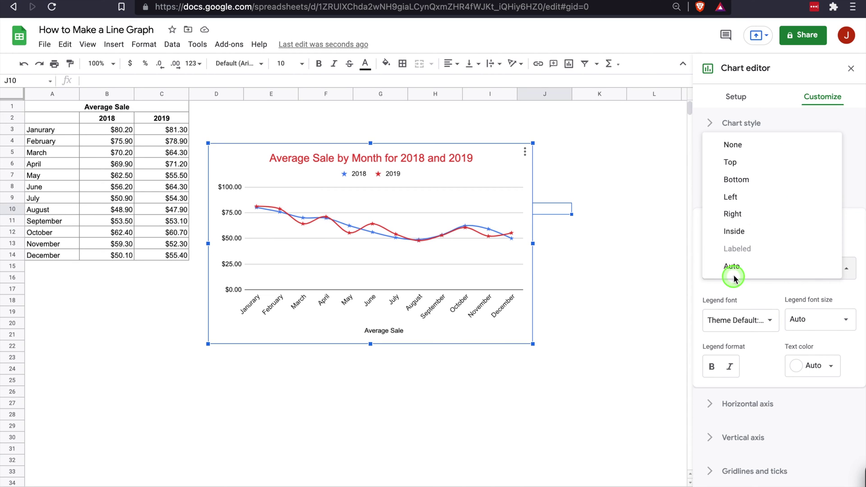
click(740, 180)
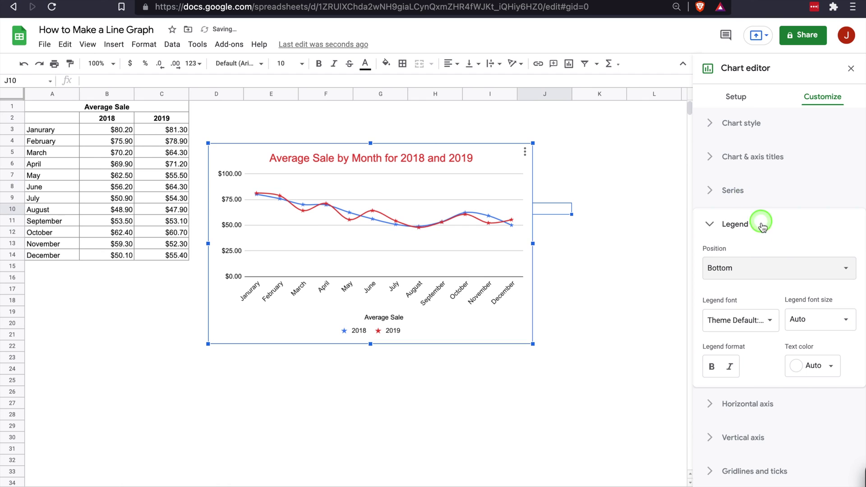
click(406, 319)
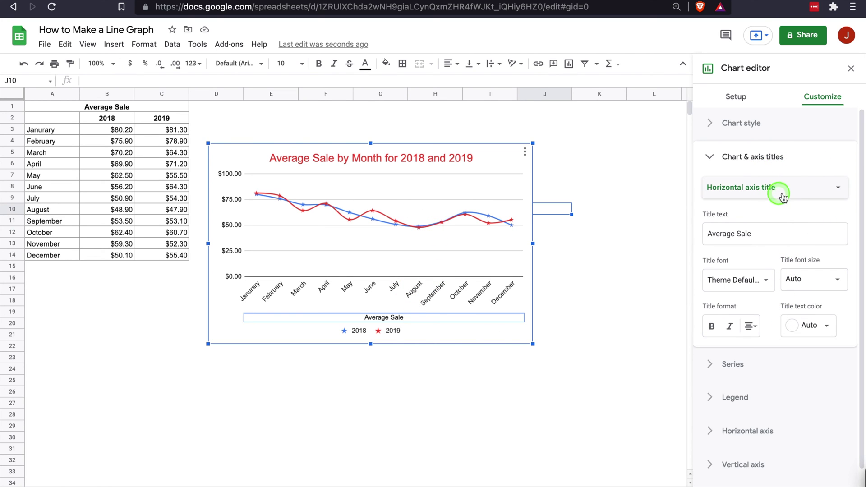
click(759, 234)
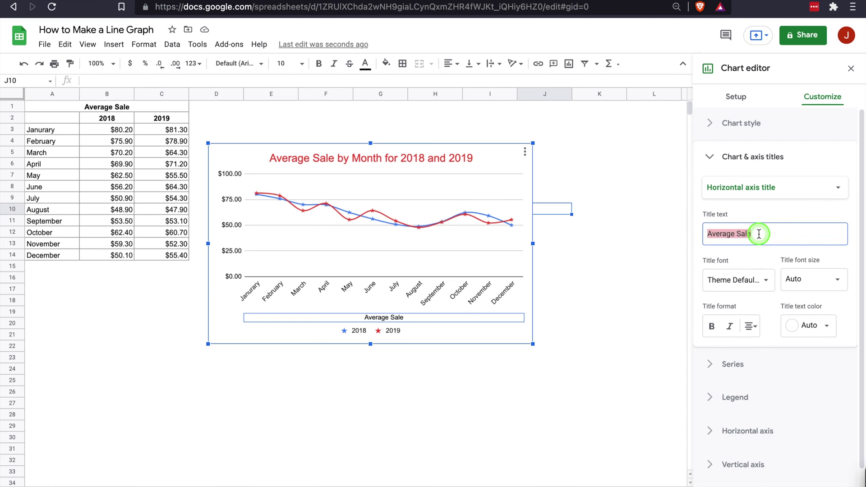
key(BackSpace)
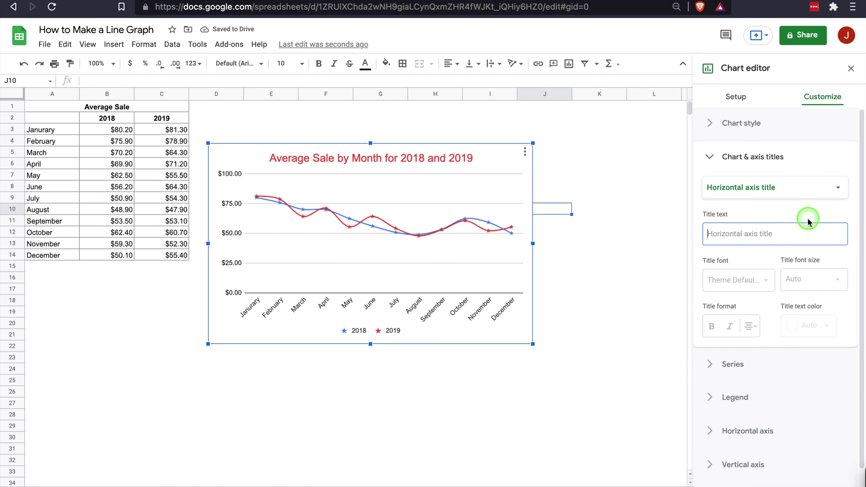
After trying right, inside and left, return the legend to bottom with bold labels.
click(737, 396)
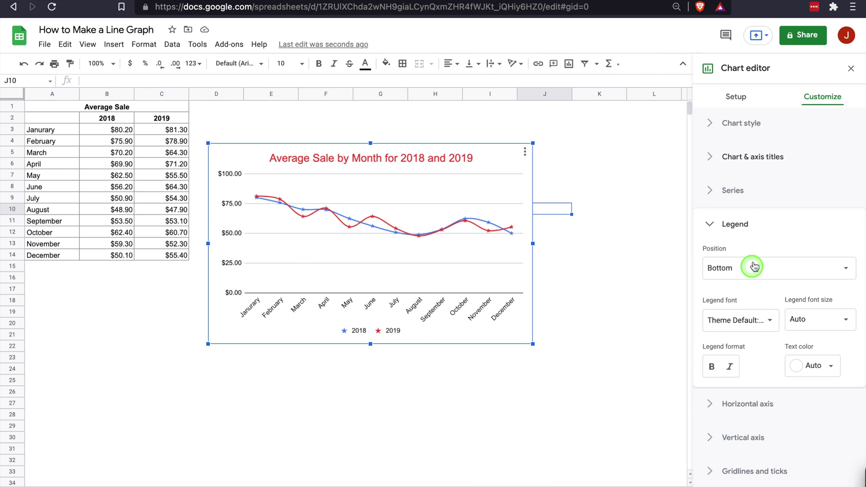
click(754, 267)
click(758, 297)
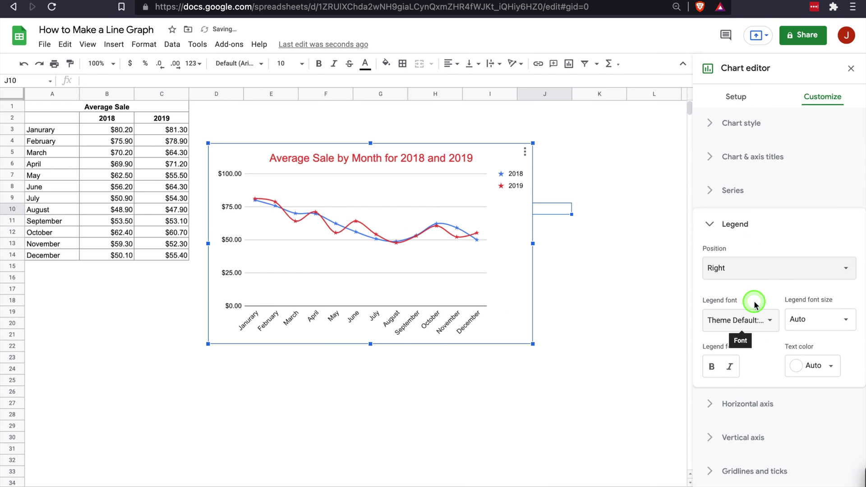
click(760, 270)
click(750, 286)
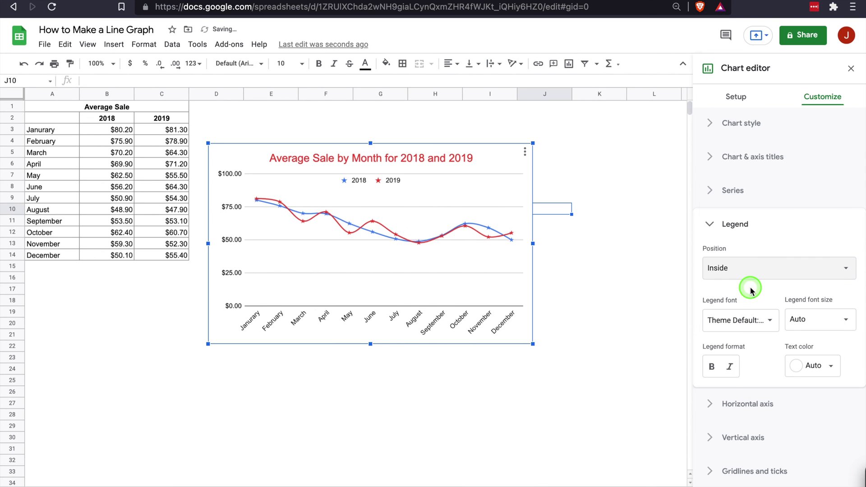
click(754, 268)
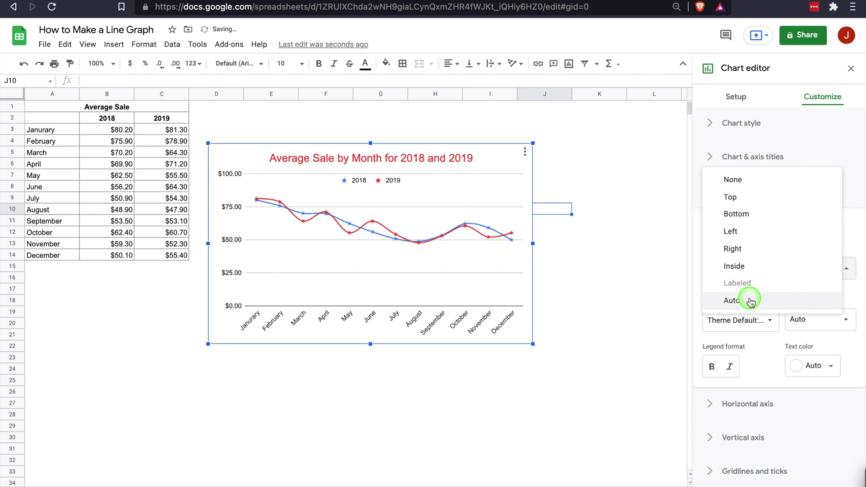
click(749, 236)
click(759, 269)
click(759, 251)
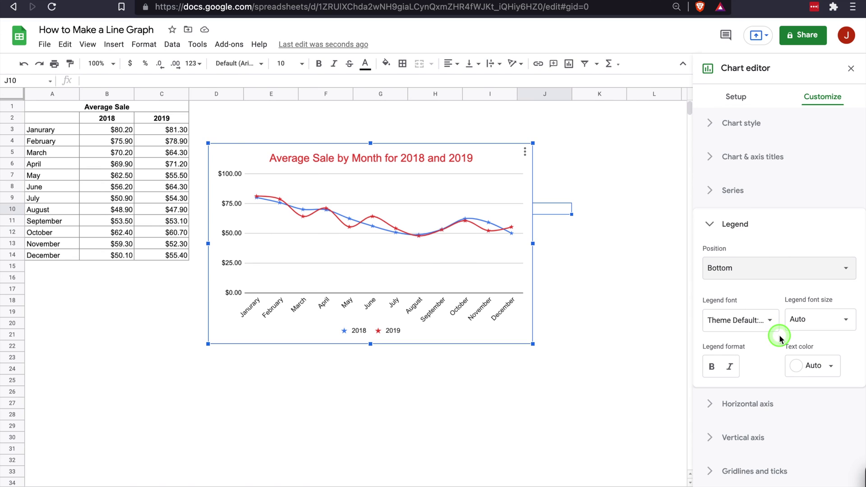
click(713, 365)
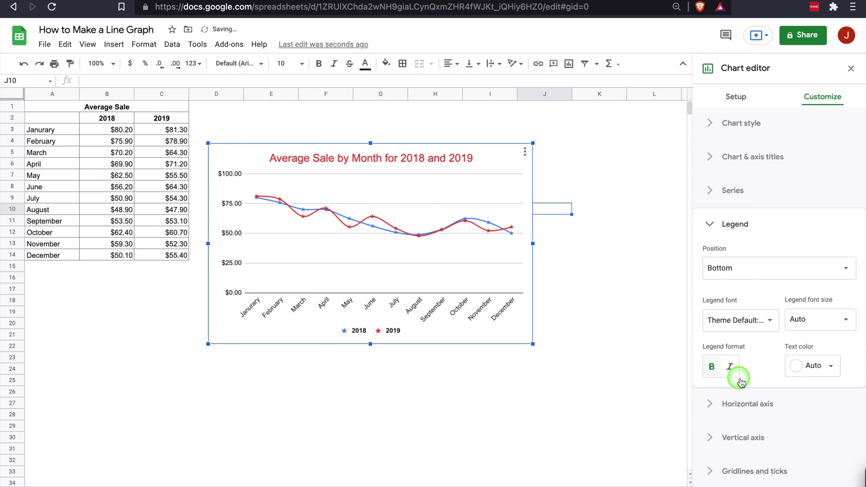
click(772, 403)
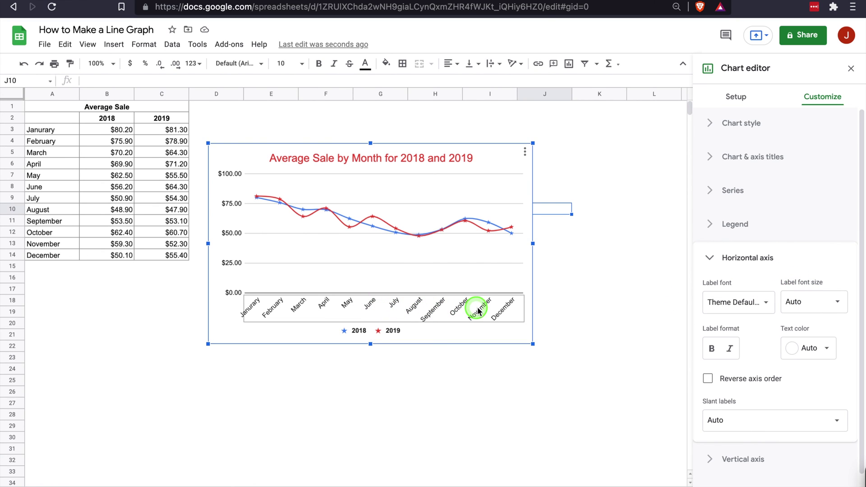
Bold the month labels and reverse the axis order, leaving the vertical number format unchanged.
click(712, 348)
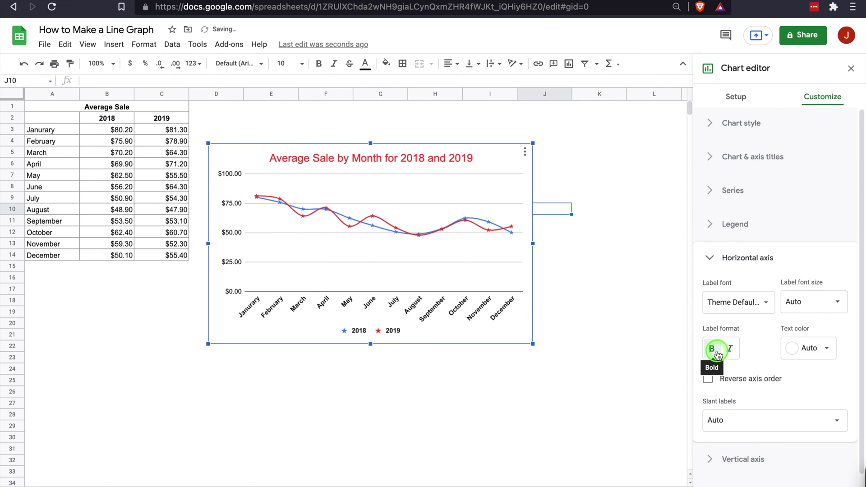
click(709, 379)
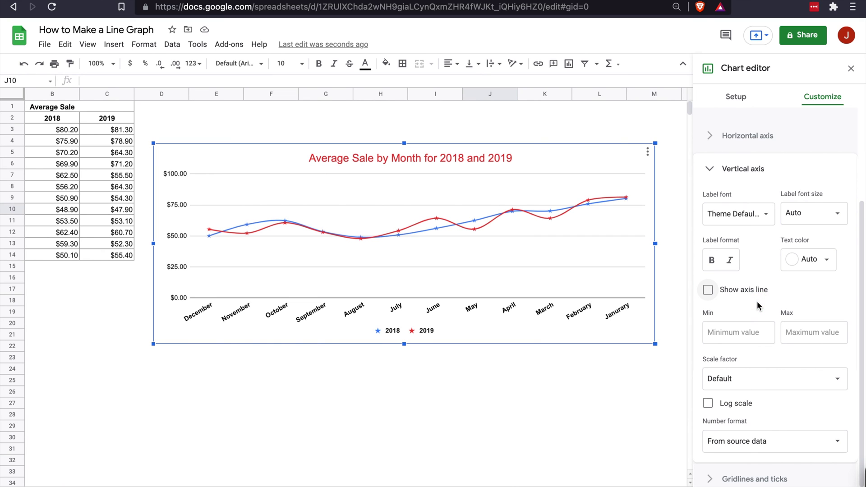
scroll(777, 414, down, 1)
click(800, 446)
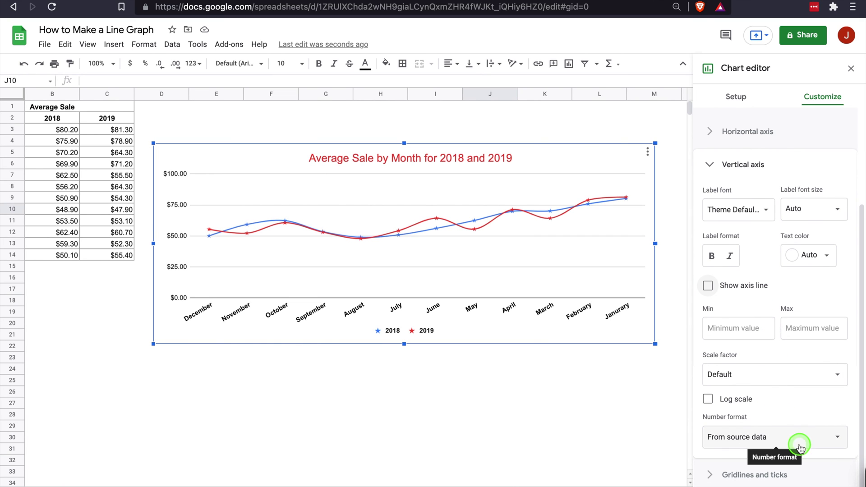
click(799, 440)
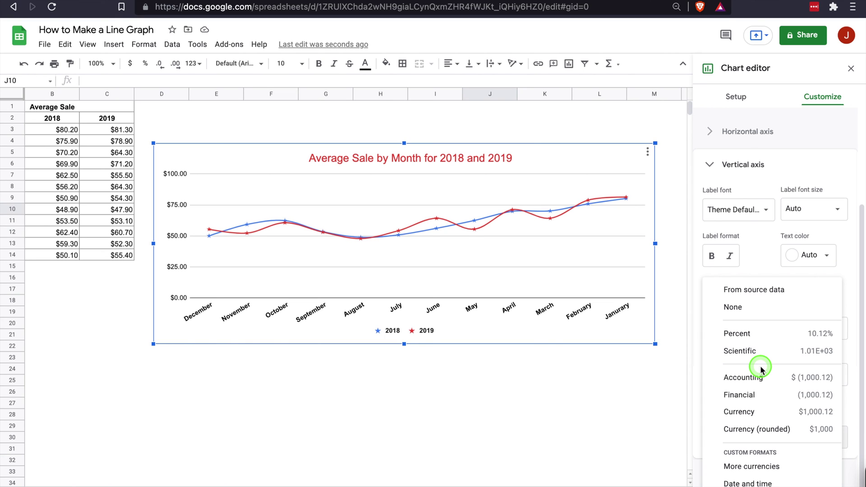
click(766, 237)
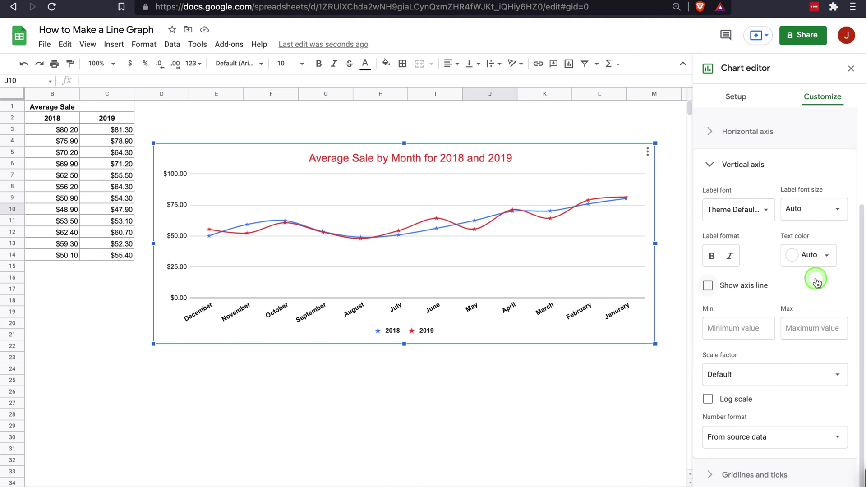
click(738, 474)
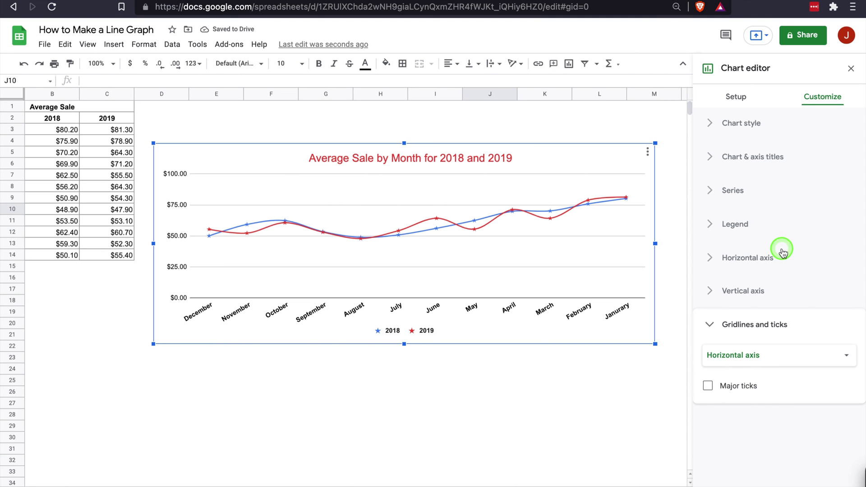
Set the vertical axis major gridline step to 10, keeping major gridlines on in automatic colour.
click(770, 359)
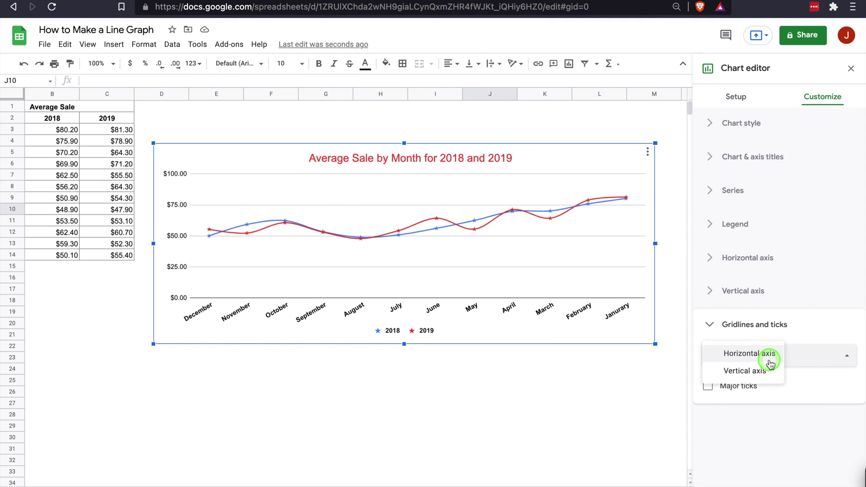
click(763, 369)
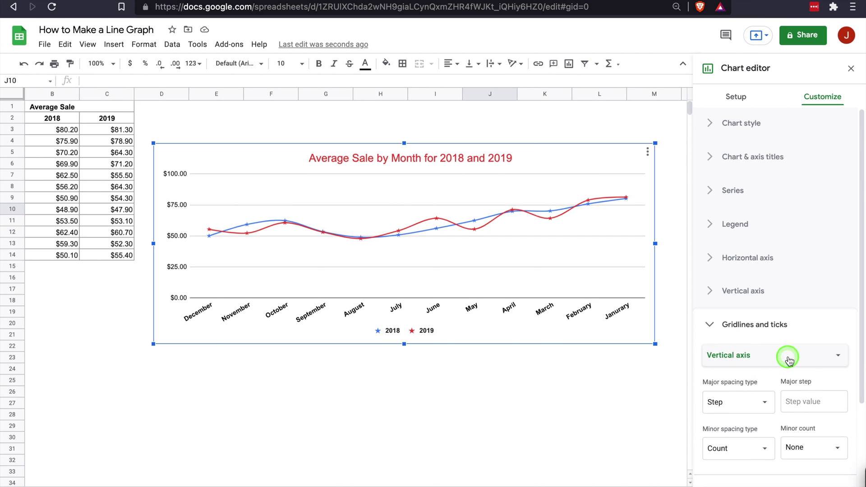
scroll(789, 361, down, 2)
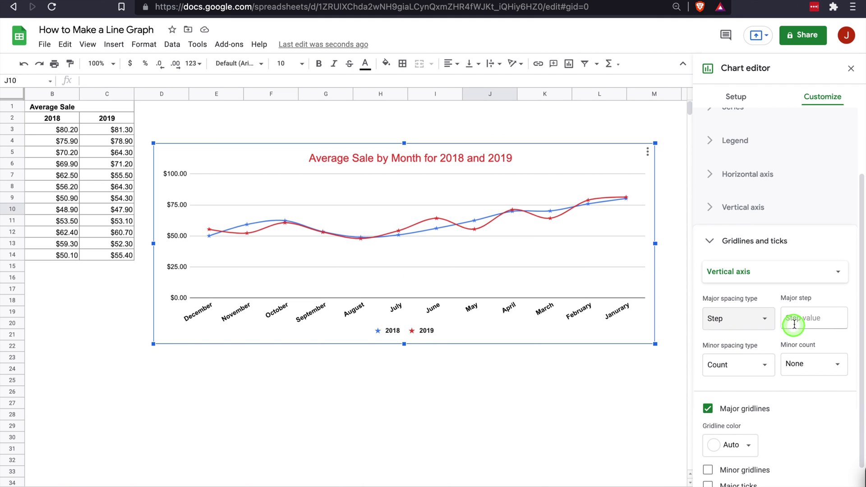
click(796, 317)
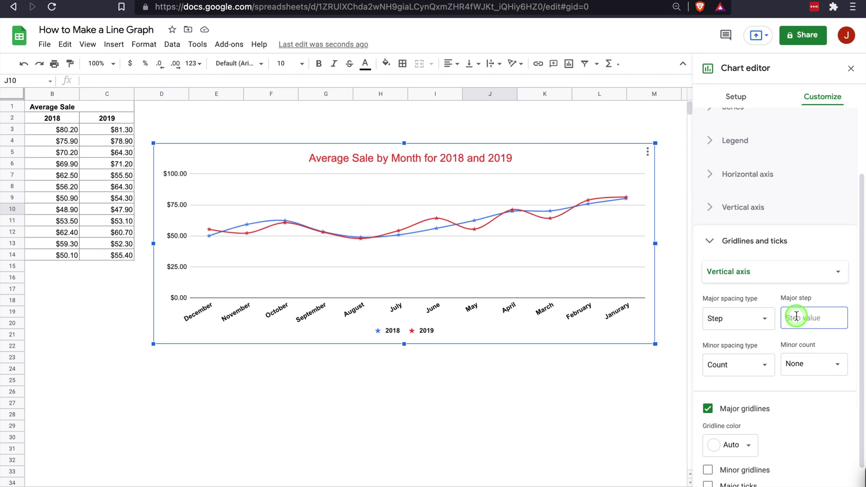
text(10)
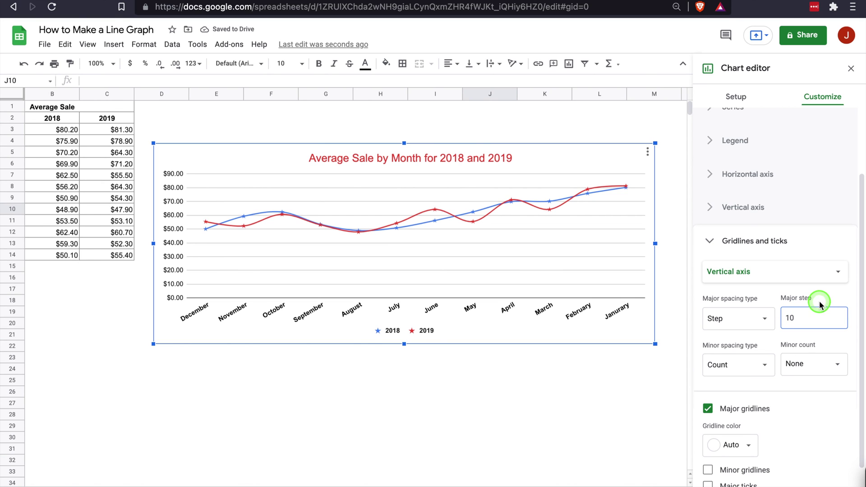
scroll(708, 379, down, 1)
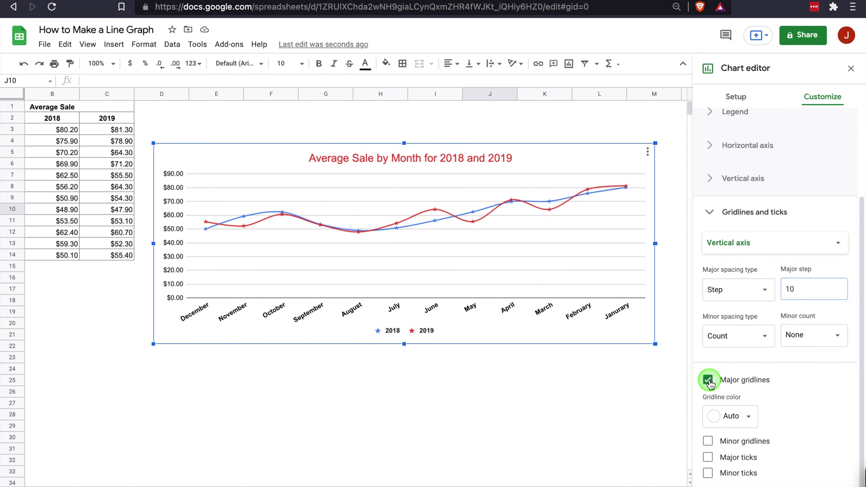
click(709, 380)
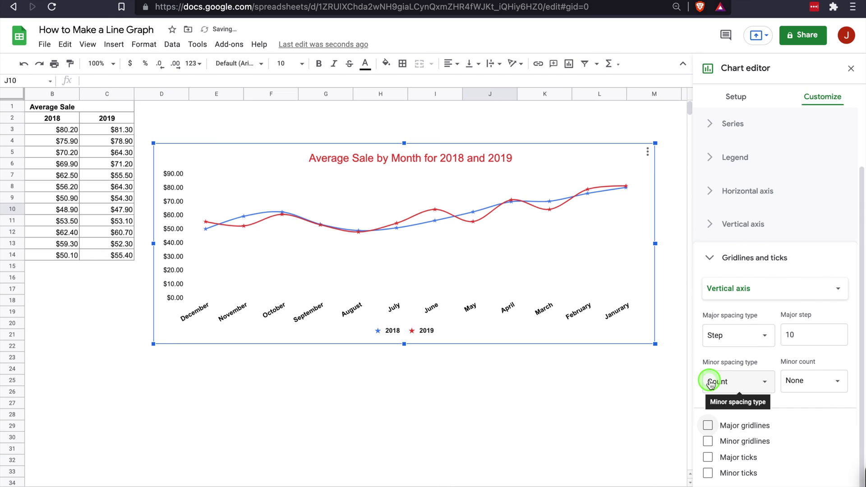
click(712, 425)
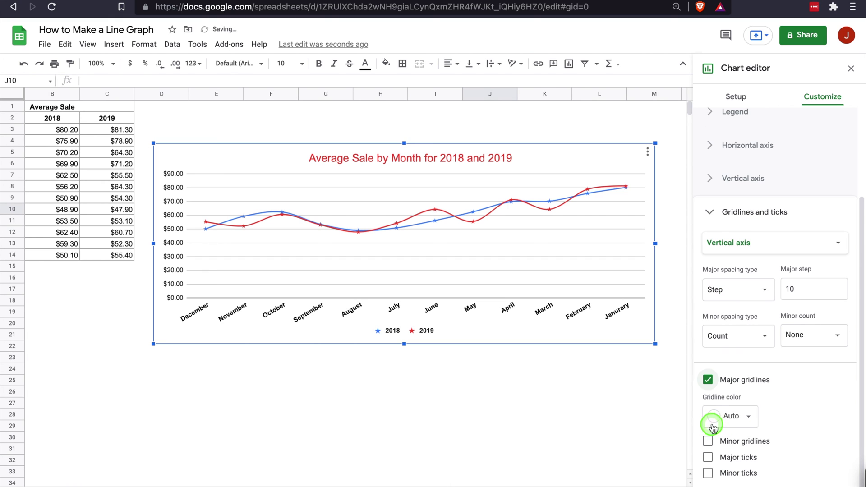
click(751, 417)
click(794, 420)
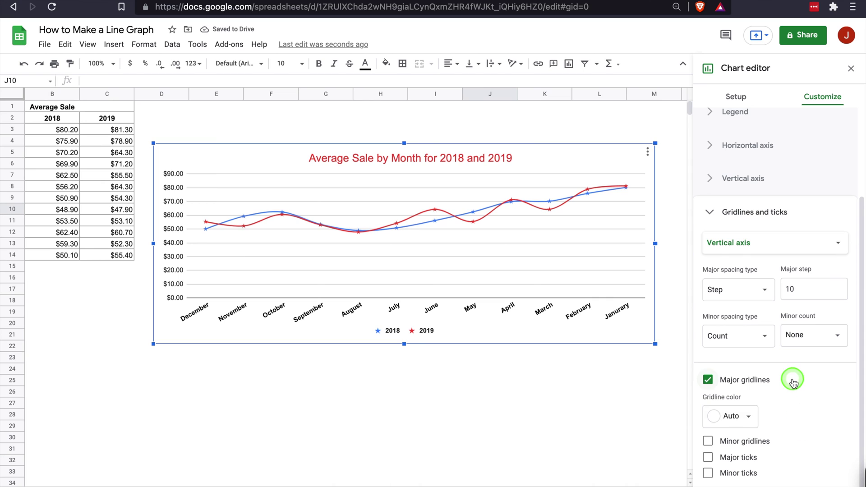
scroll(787, 380, up, 3)
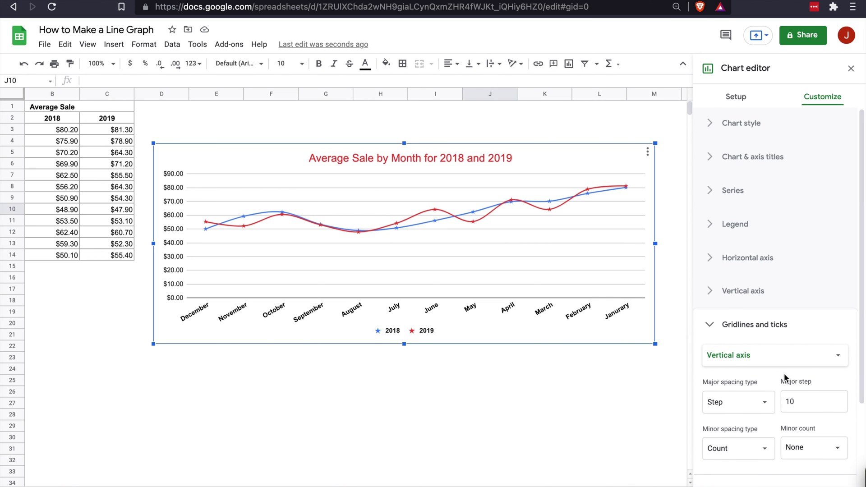